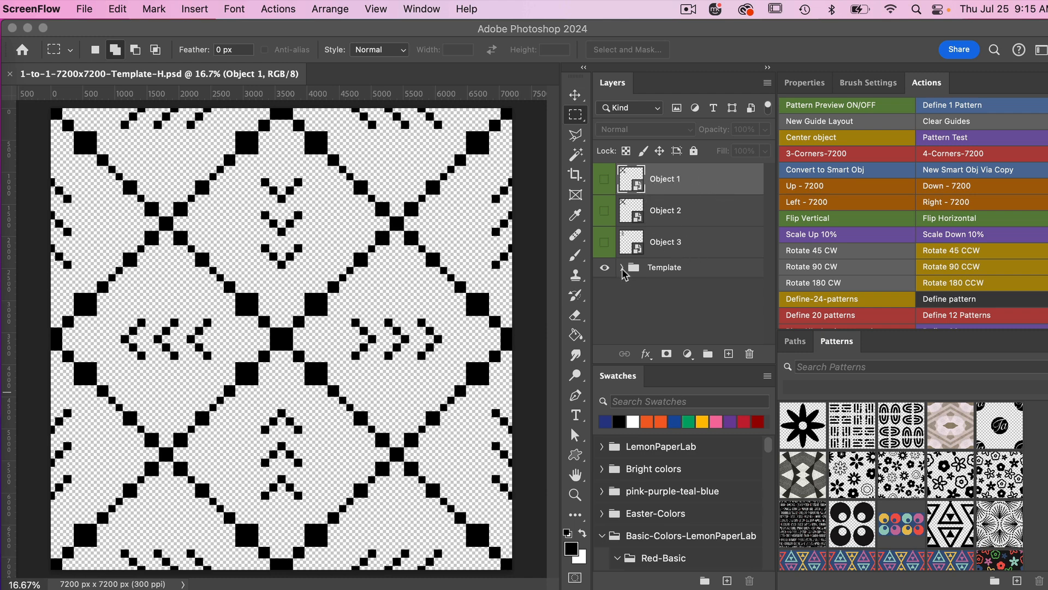
# - Look through the layers inside the Template group
pyautogui.click(623, 268)
pyautogui.click(623, 267)
pyautogui.scroll(-2, 677, 307)
pyautogui.scroll(2, 677, 308)
pyautogui.click(623, 268)
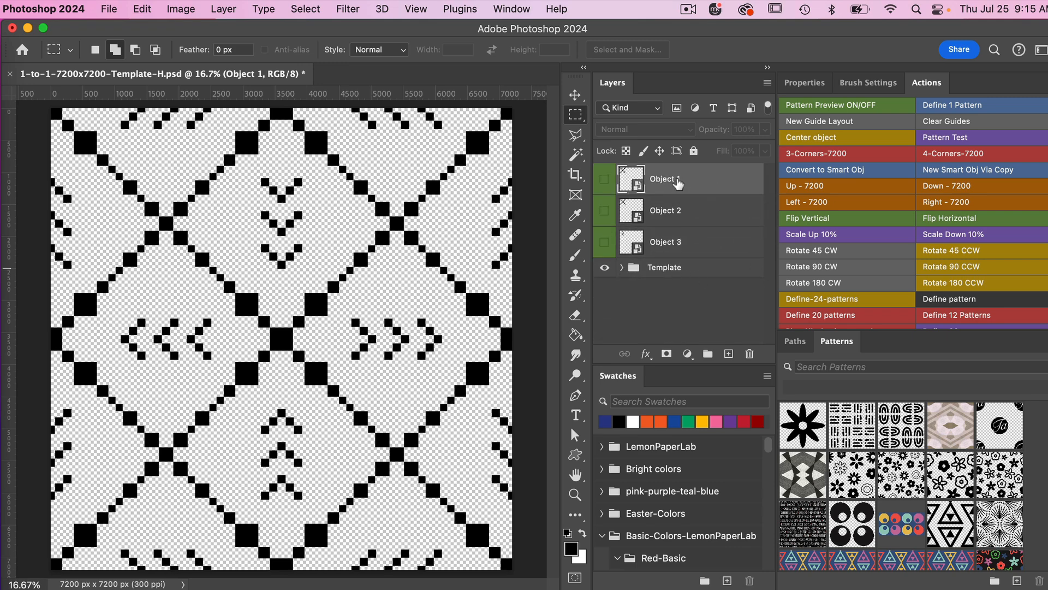
# - Open the Object 1 smart object and its nested Design smart object for editing
pyautogui.doubleClick(641, 189)
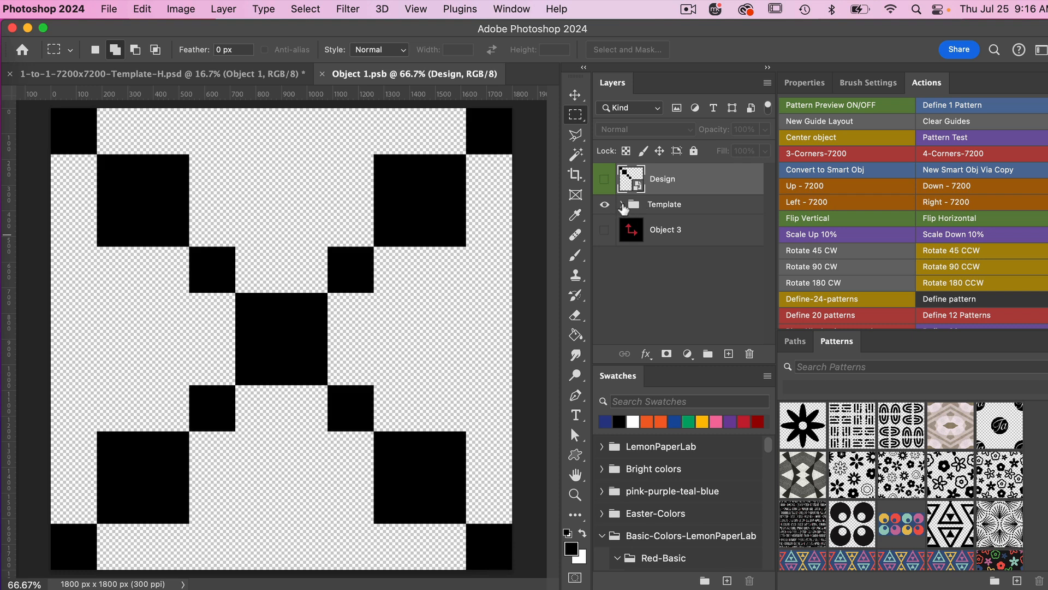
pyautogui.click(621, 205)
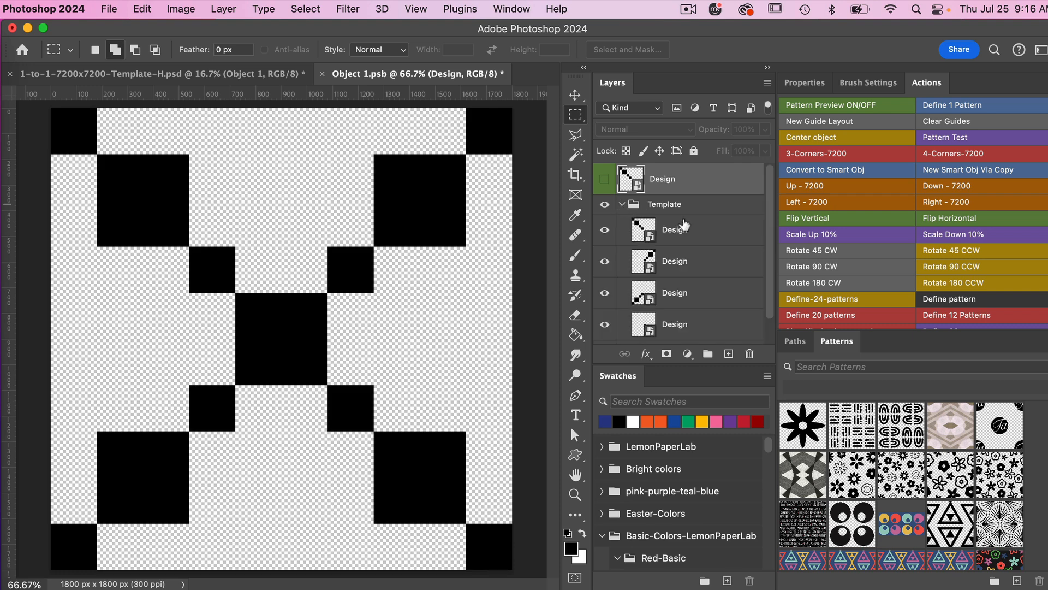
pyautogui.click(622, 205)
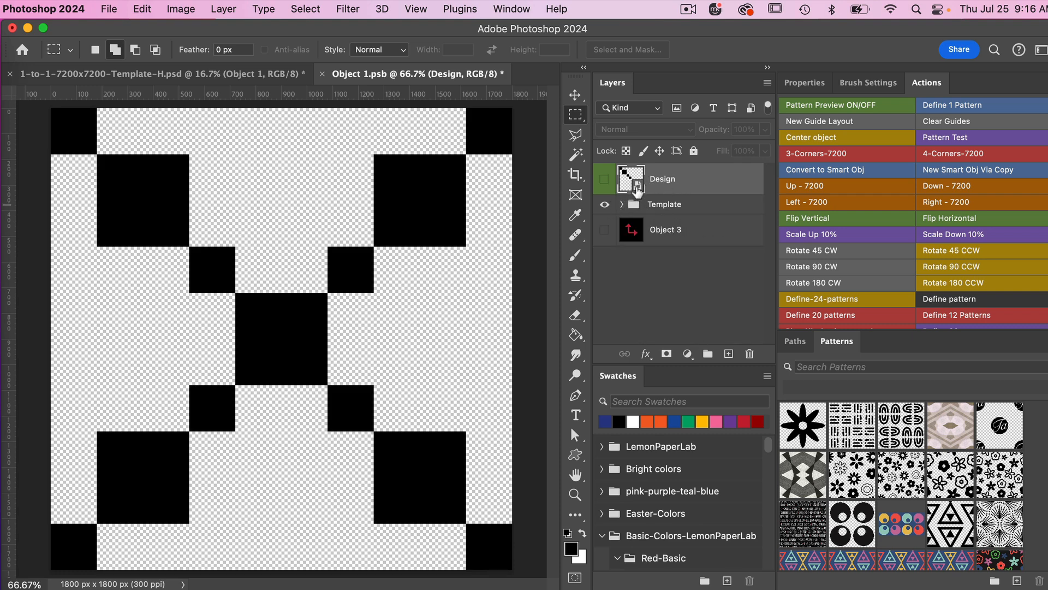
pyautogui.doubleClick(638, 188)
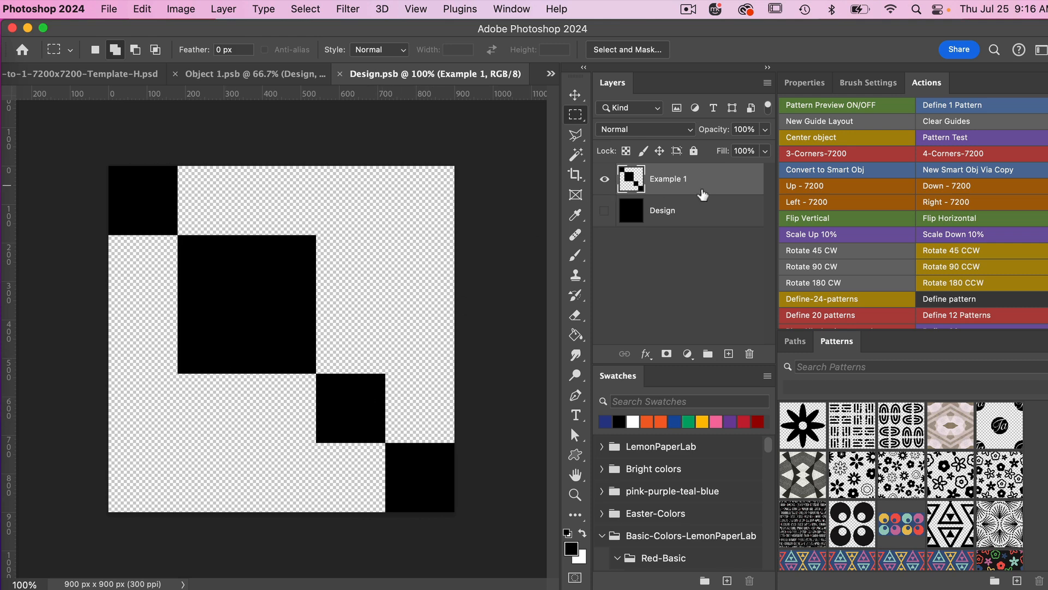
# - Add a blank layer with Example 1 hidden, and create a cyan guide layout of 8 columns and 8 rows
pyautogui.click(728, 354)
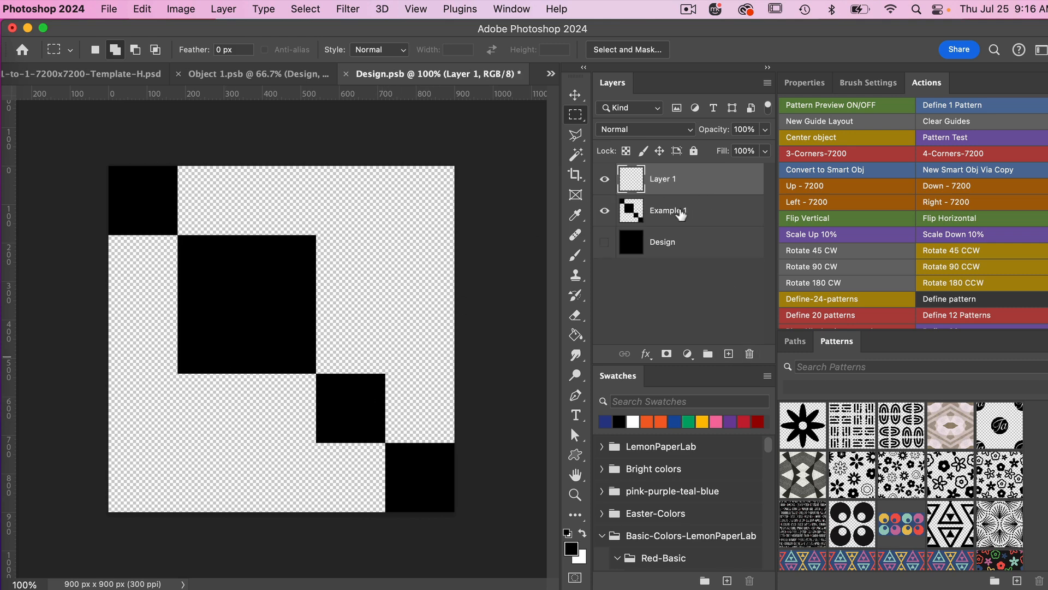
pyautogui.click(604, 211)
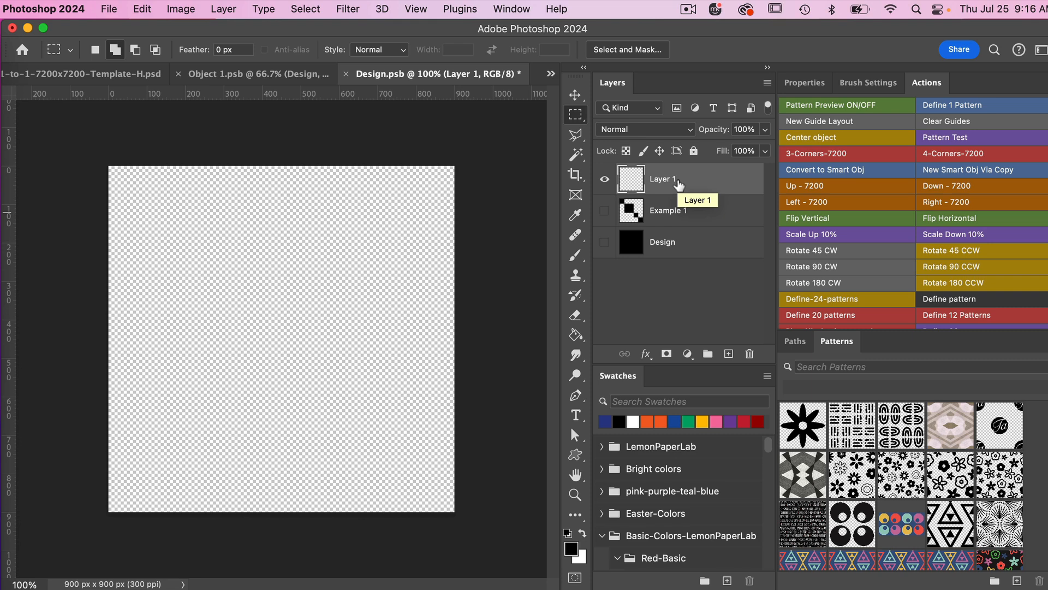
pyautogui.click(415, 10)
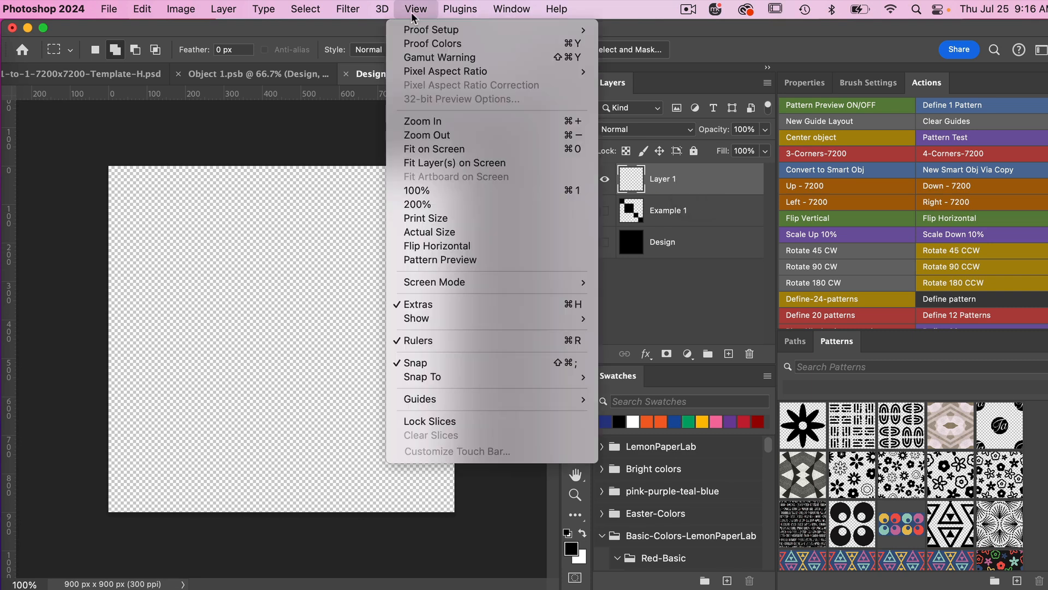
pyautogui.moveTo(435, 395)
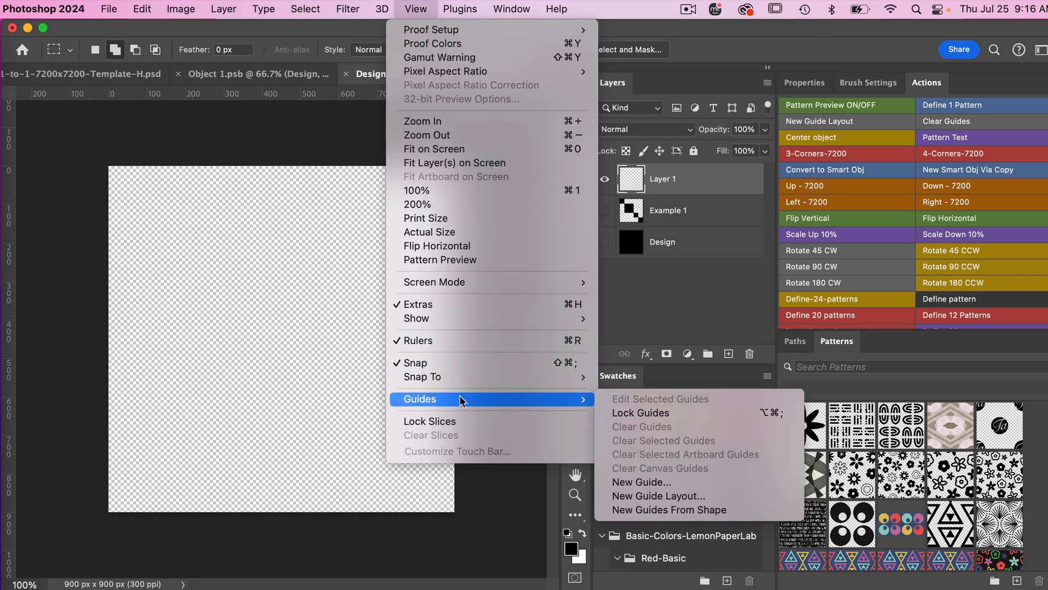
pyautogui.click(644, 494)
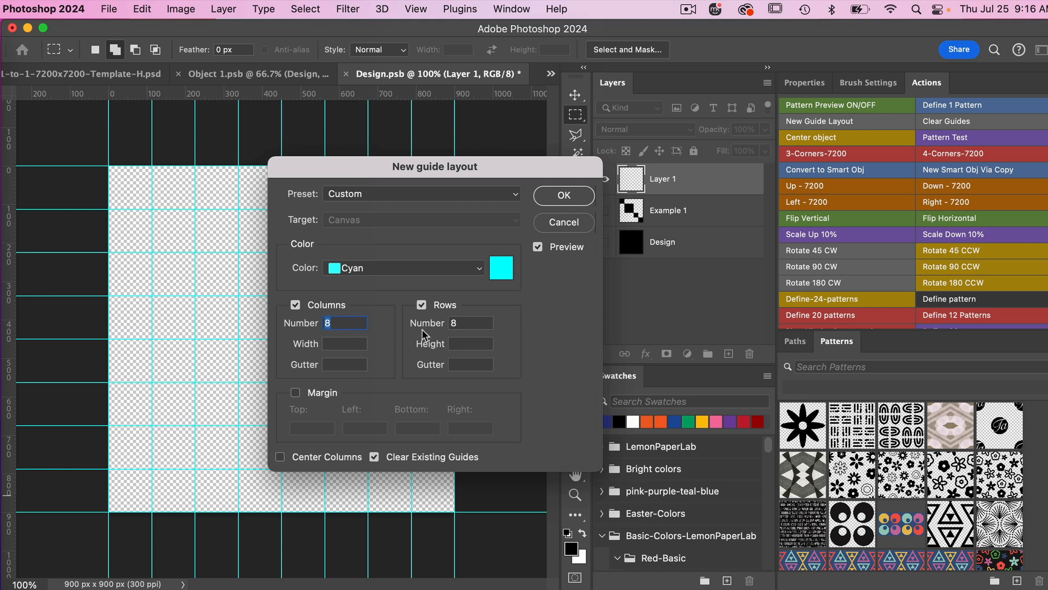
pyautogui.click(564, 195)
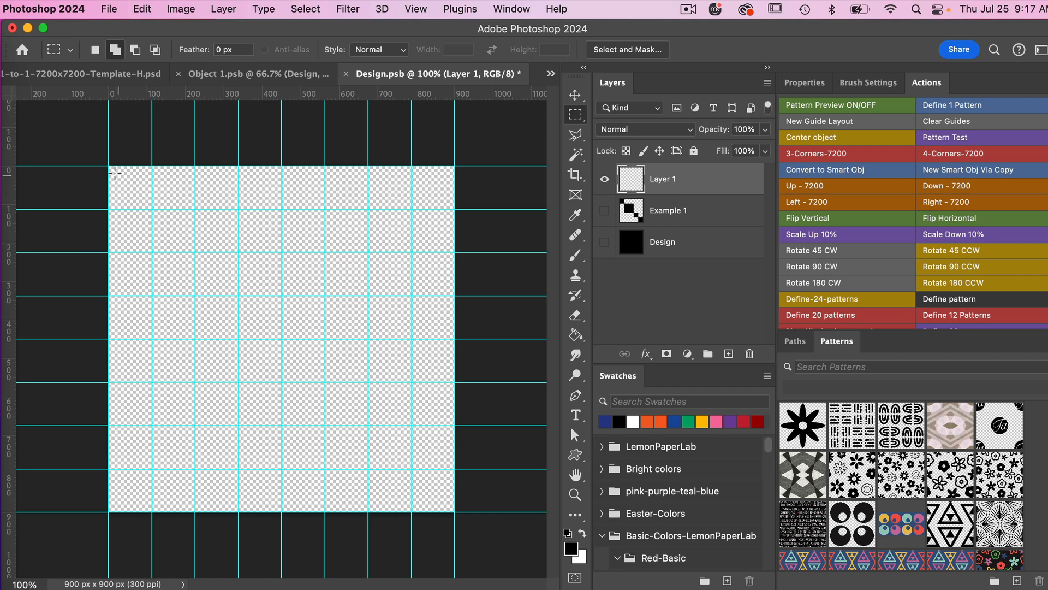
# - Fill a corner-to-corner diagonal chain of black squares, 1, 1, 3, 2 and 1 grid cells wide from the canvas's top-left corner
pyautogui.moveTo(105, 164); pyautogui.dragTo(456, 515)
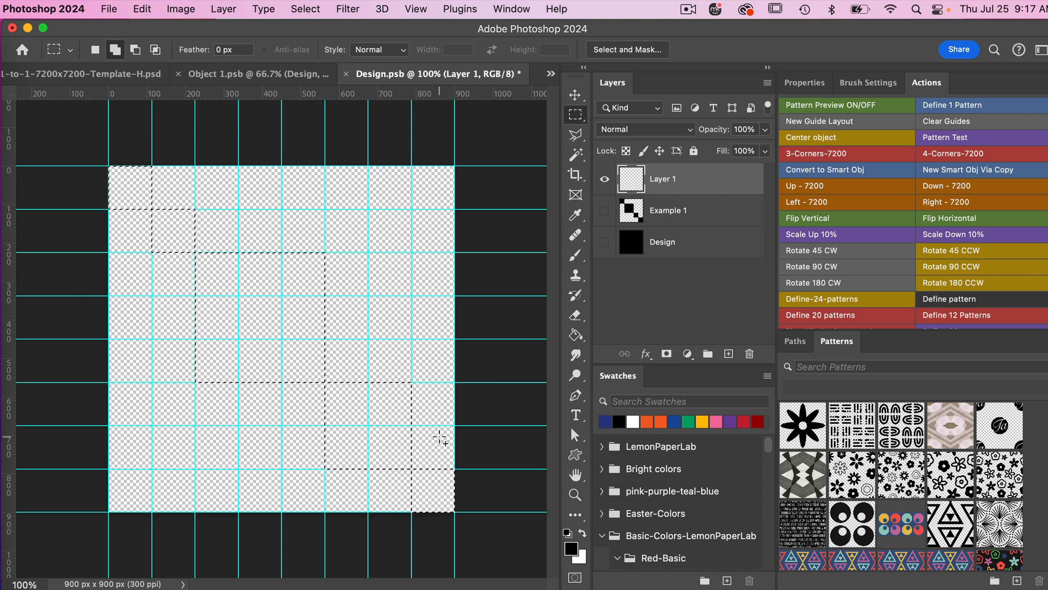
pyautogui.hotkey('alt', 'BackSpace')
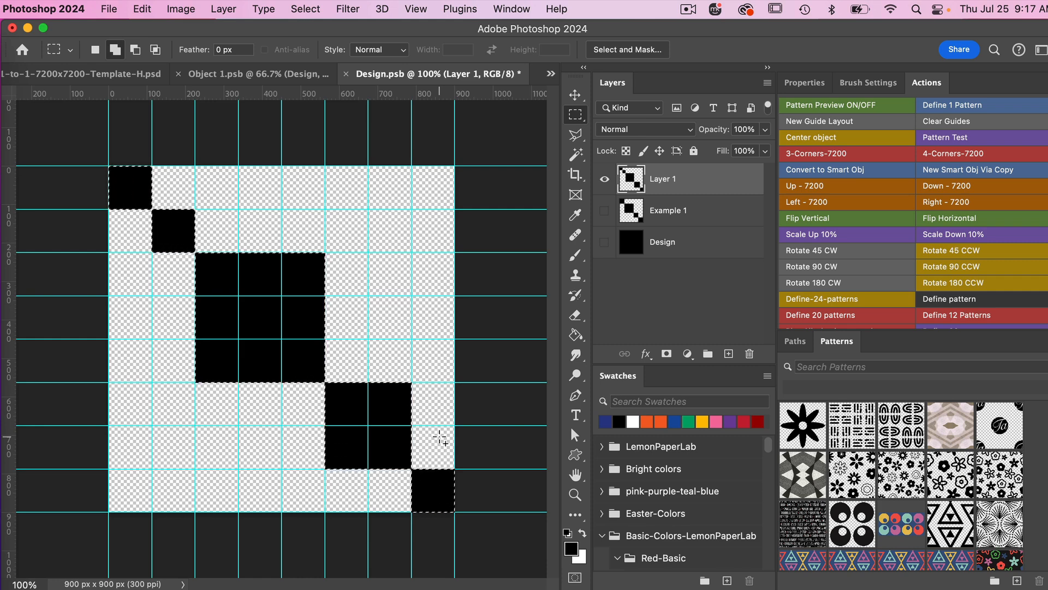
pyautogui.press('super+d')
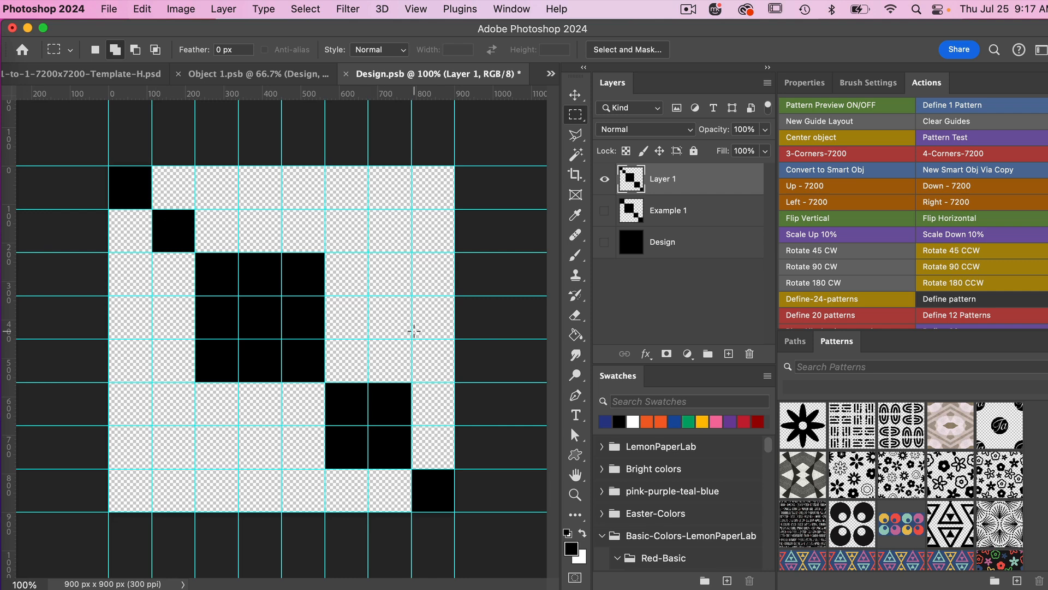
# - Save Design.psb and Object 1.psb to update the main template, and close both smart object files
pyautogui.press('super+s')
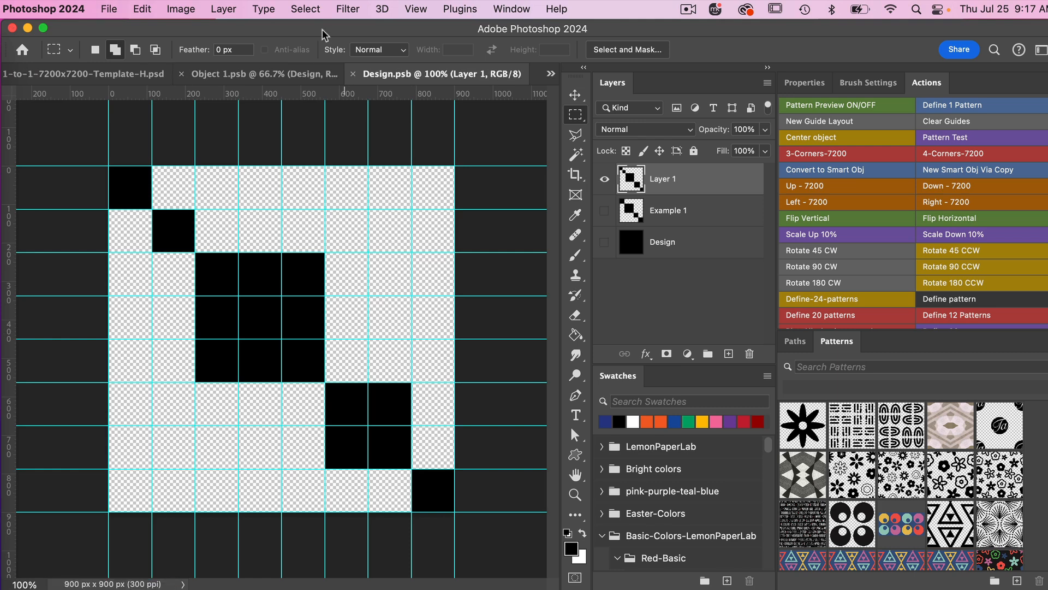
pyautogui.click(278, 75)
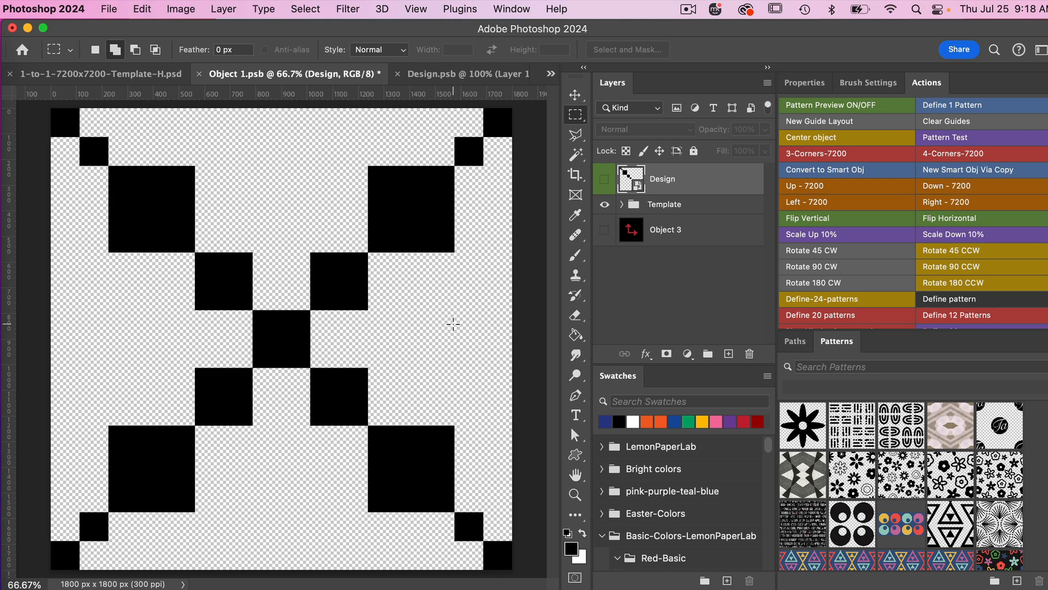
pyautogui.press('super+s')
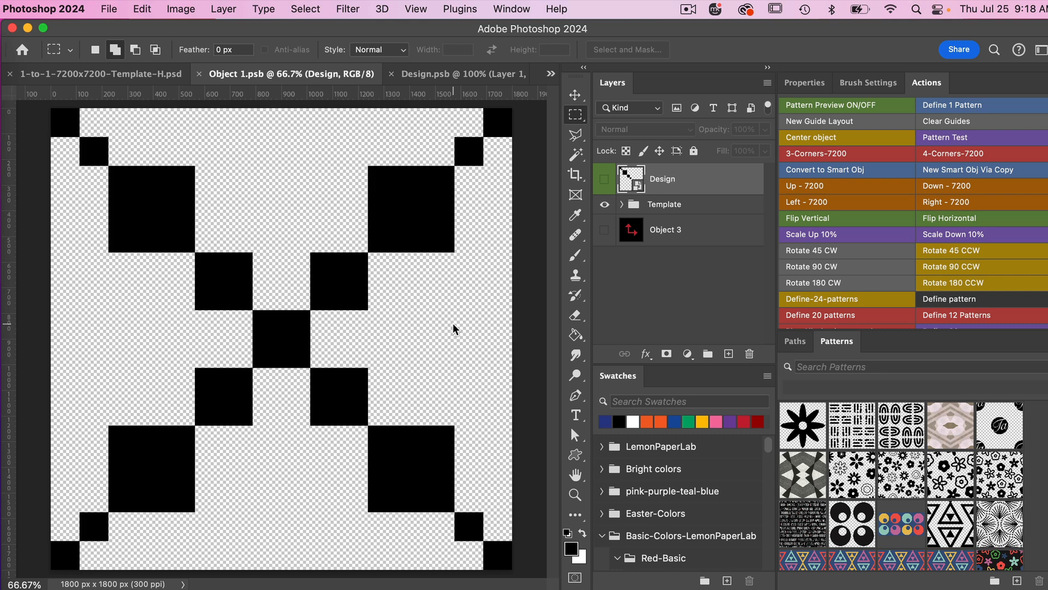
pyautogui.click(158, 75)
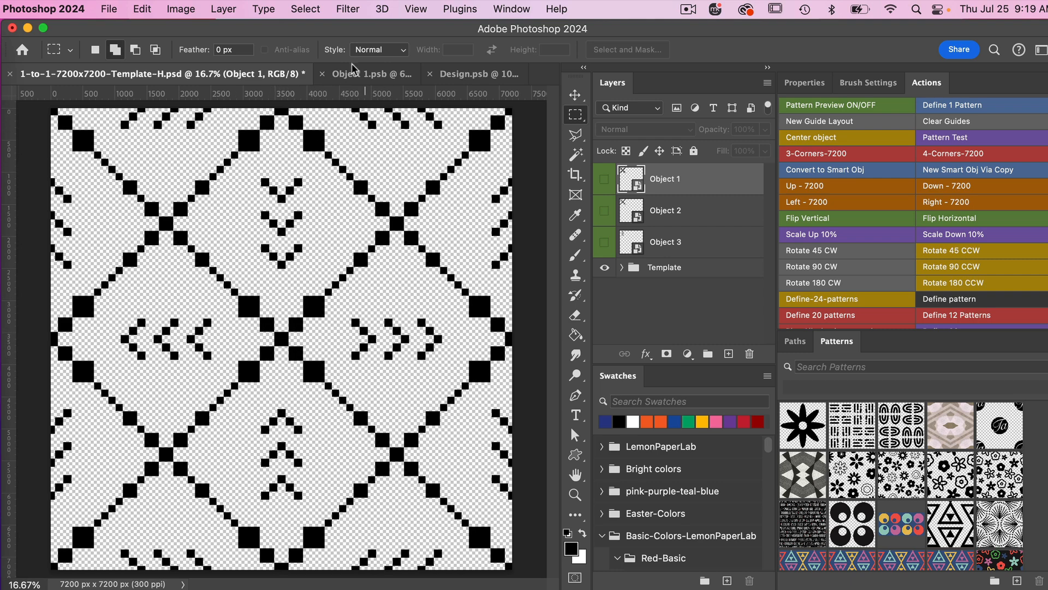
pyautogui.click(323, 74)
pyautogui.click(323, 75)
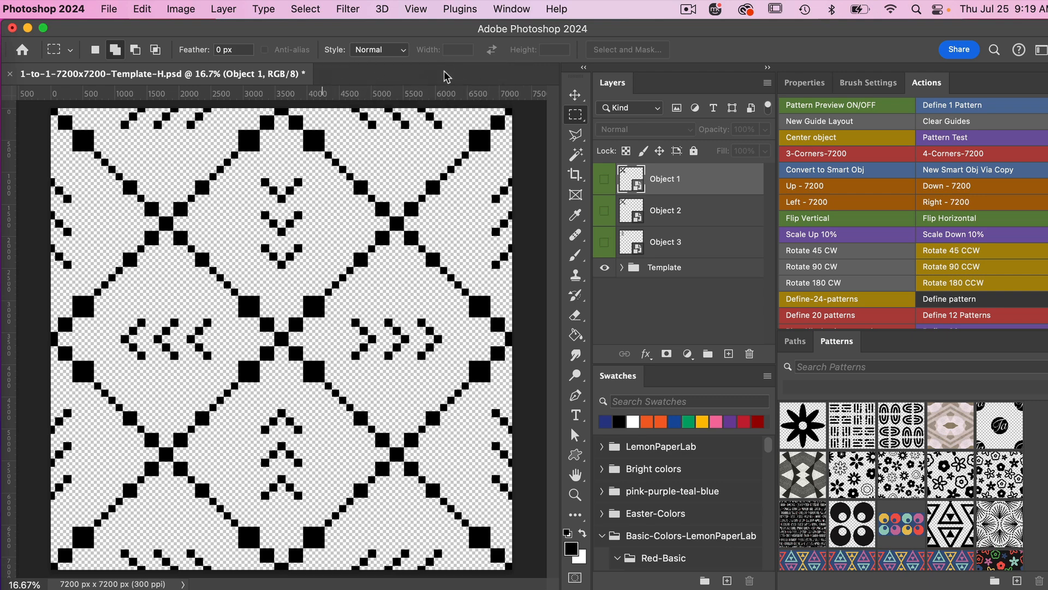
# - Open the Object 2 smart object and its nested Design 2 smart object for editing
pyautogui.click(668, 215)
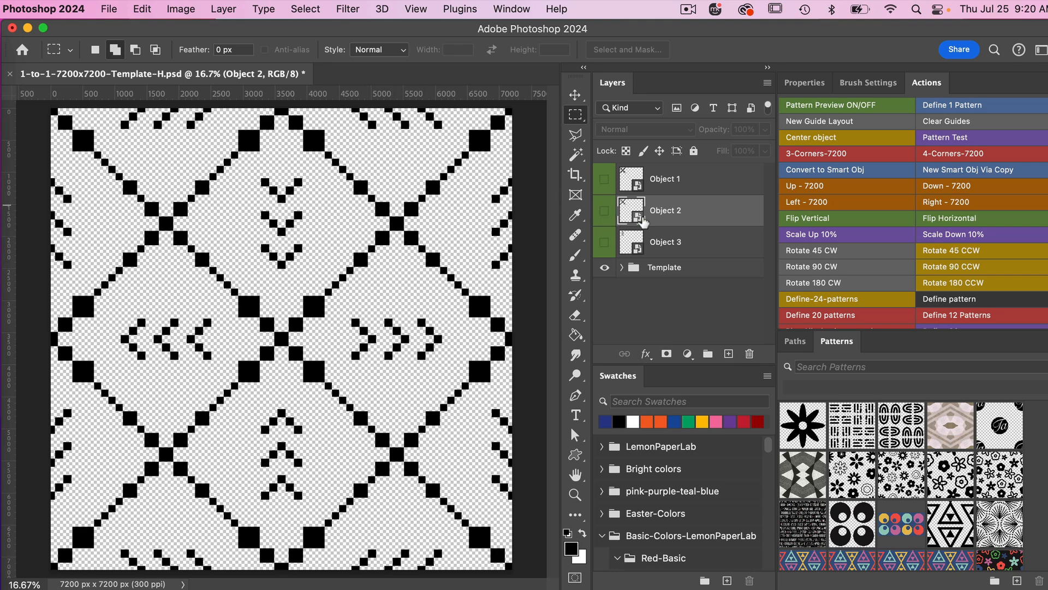
pyautogui.doubleClick(637, 220)
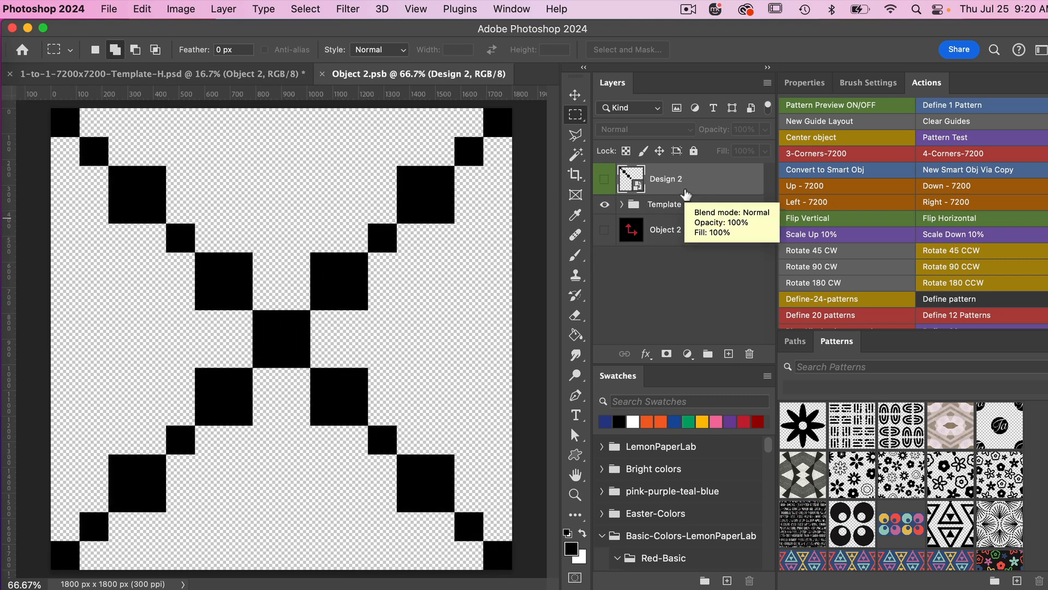
pyautogui.doubleClick(638, 184)
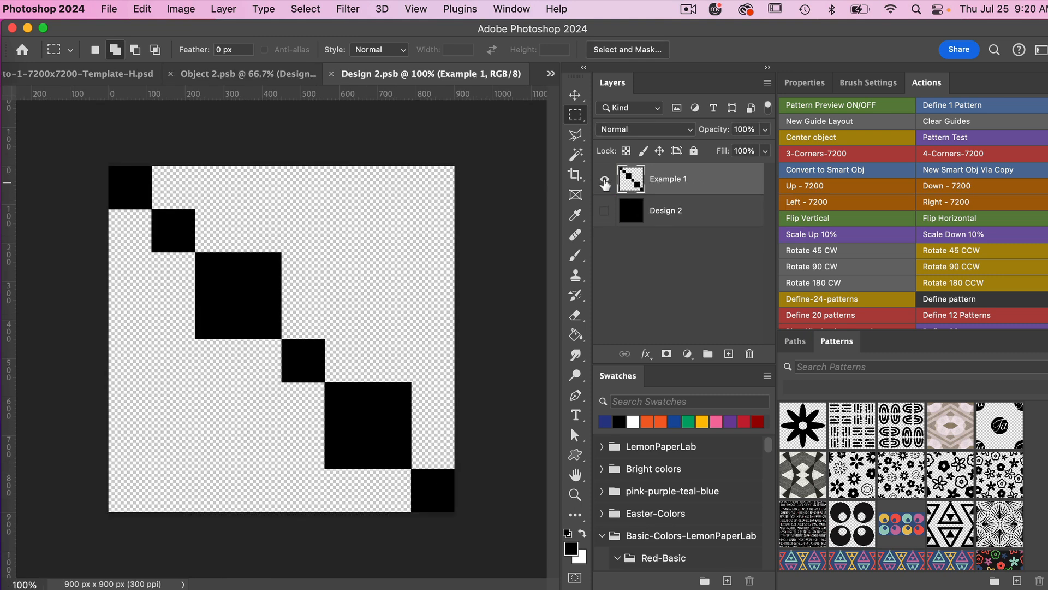
# - Hide Example 1 and add a blank layer in Design 2, with a guide layout of 10 columns and 10 rows
pyautogui.click(604, 179)
pyautogui.click(728, 354)
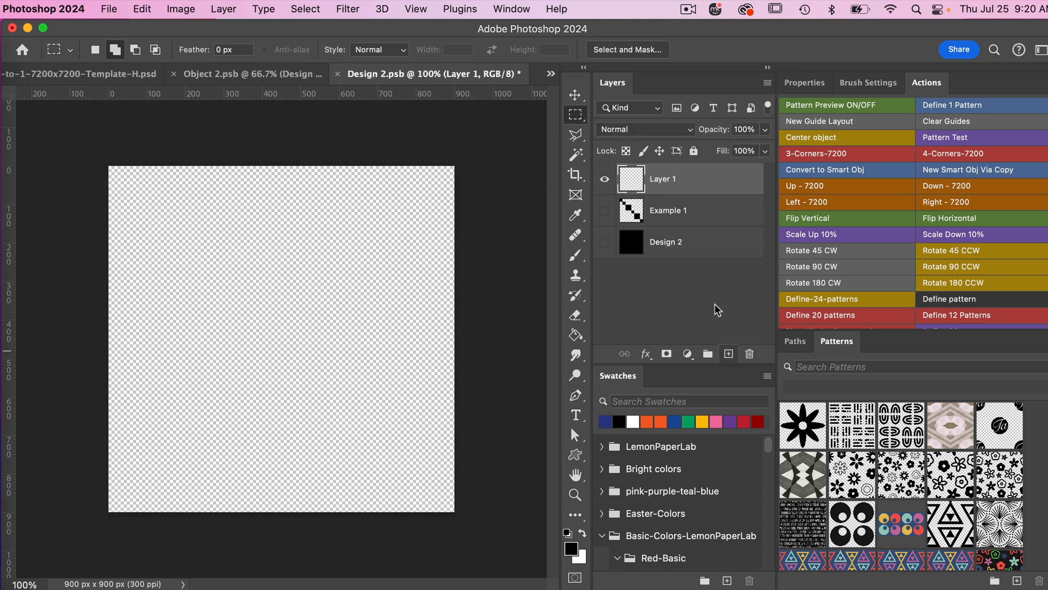
pyautogui.click(418, 9)
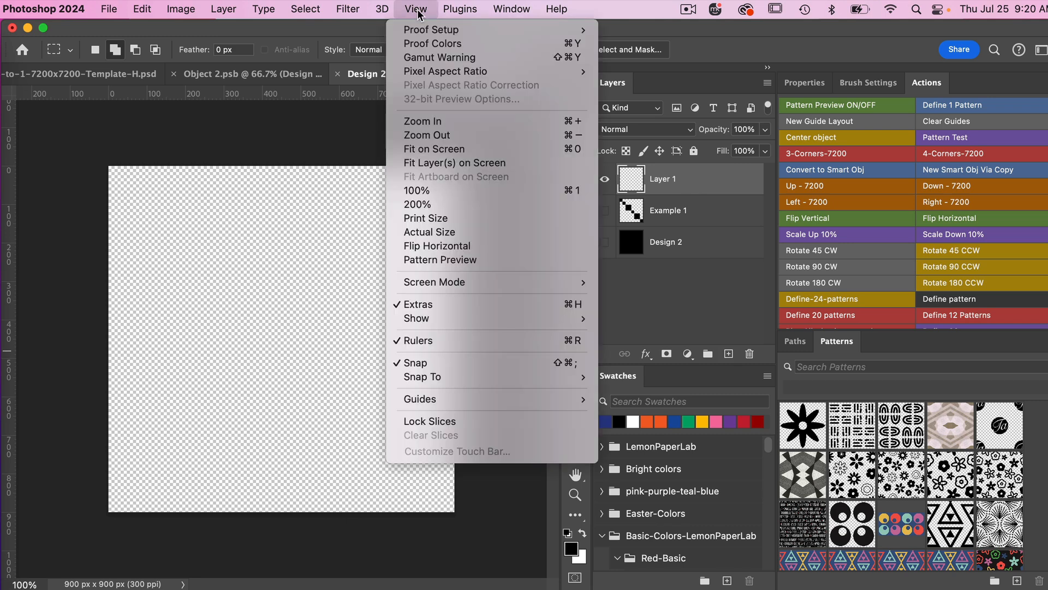
pyautogui.moveTo(443, 400)
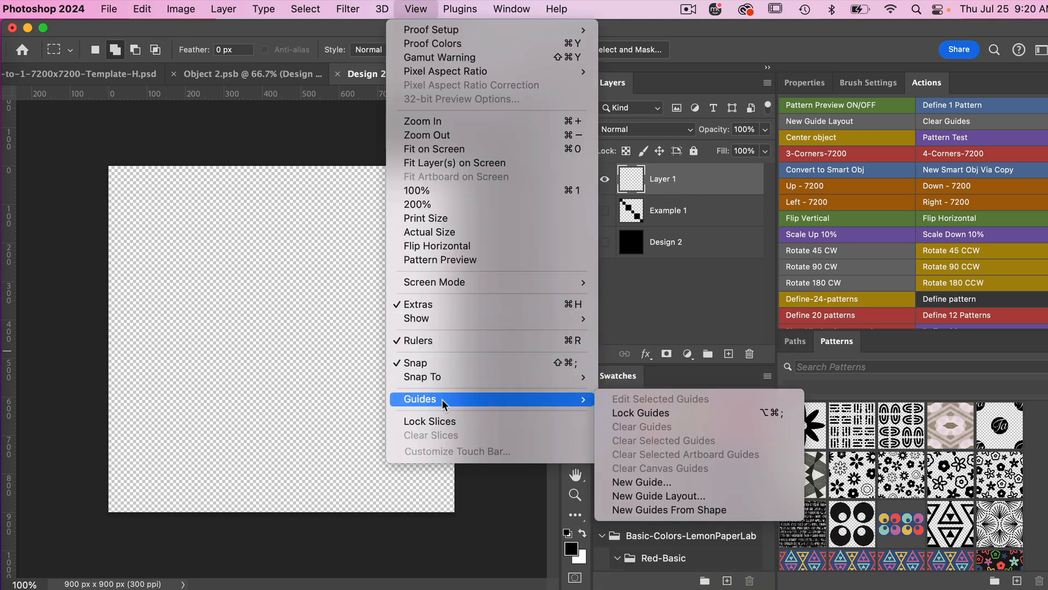
pyautogui.click(660, 493)
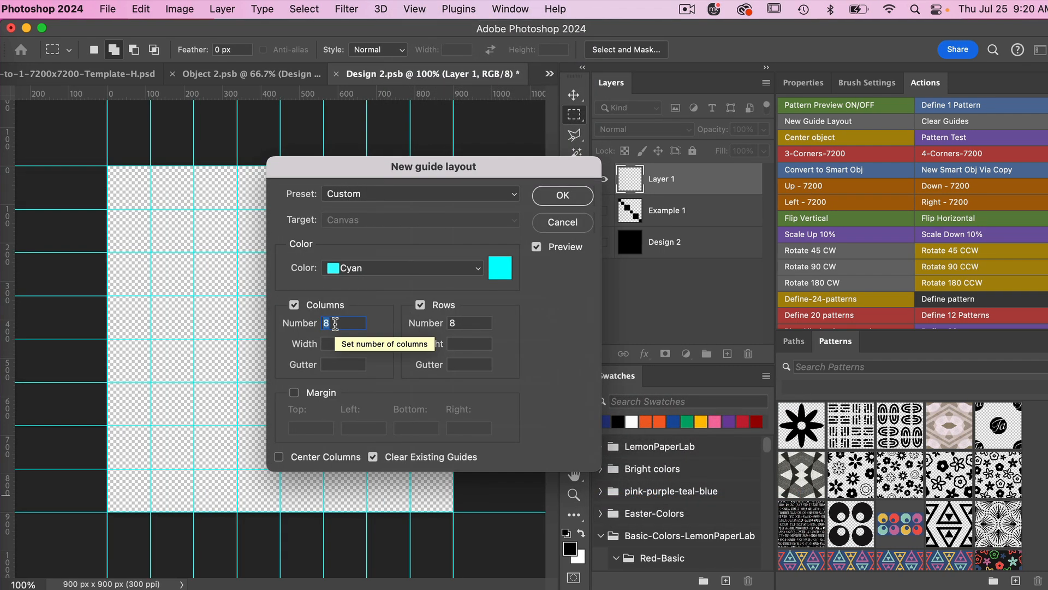
pyautogui.write('10')
pyautogui.doubleClick(464, 323)
pyautogui.write('10')
pyautogui.click(562, 197)
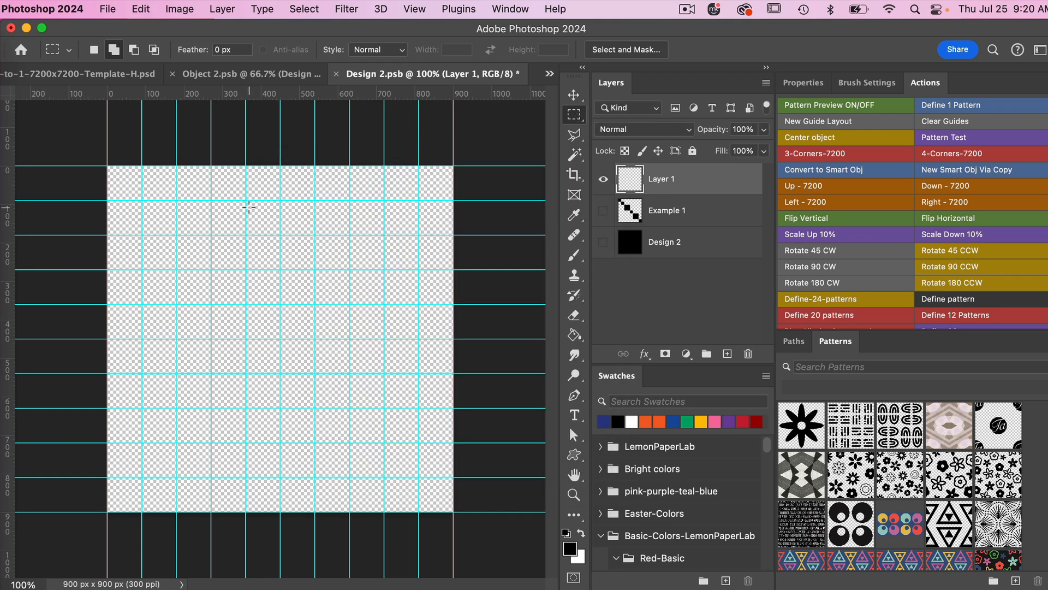
# - Fill ten single-cell black squares along the main diagonal and five along a parallel diagonal from column 5, row 2 to column 9, row 6
pyautogui.moveTo(107, 165); pyautogui.dragTo(454, 512)
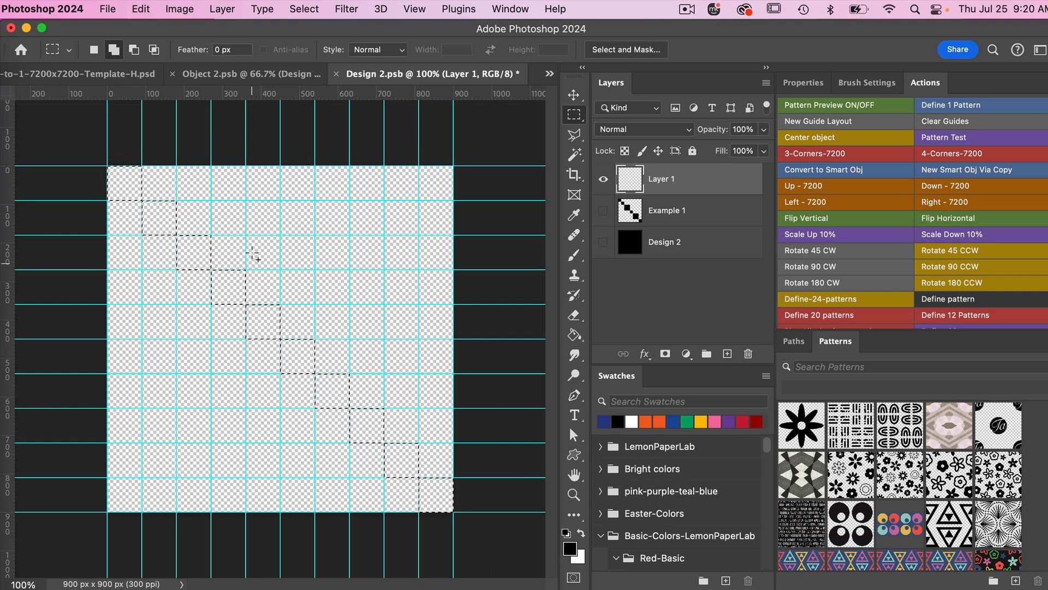
pyautogui.moveTo(246, 201); pyautogui.dragTo(282, 236)
pyautogui.moveTo(318, 274); pyautogui.dragTo(418, 372)
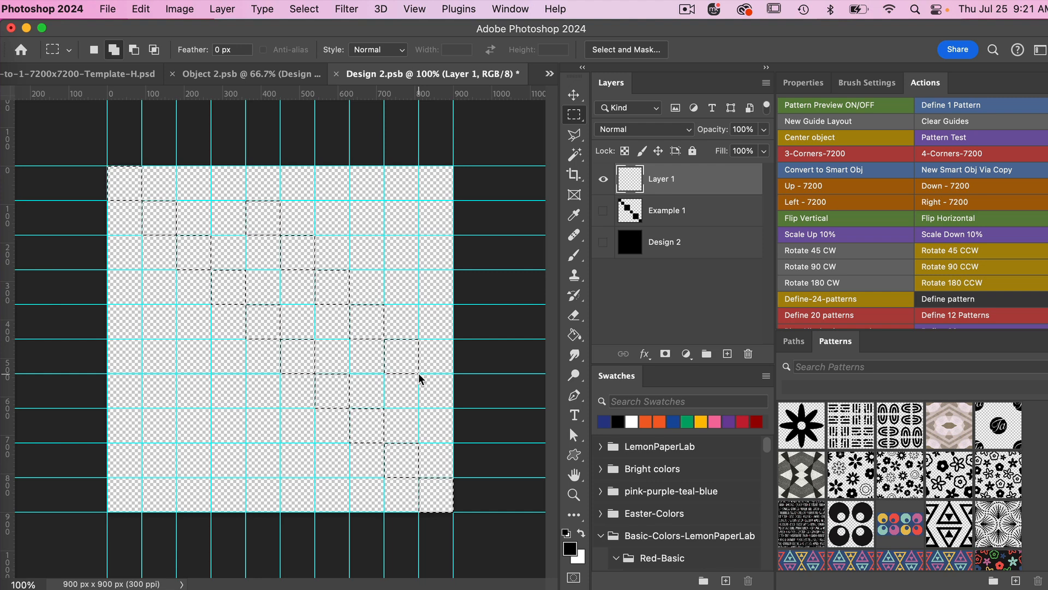
pyautogui.hotkey('alt', 'BackSpace')
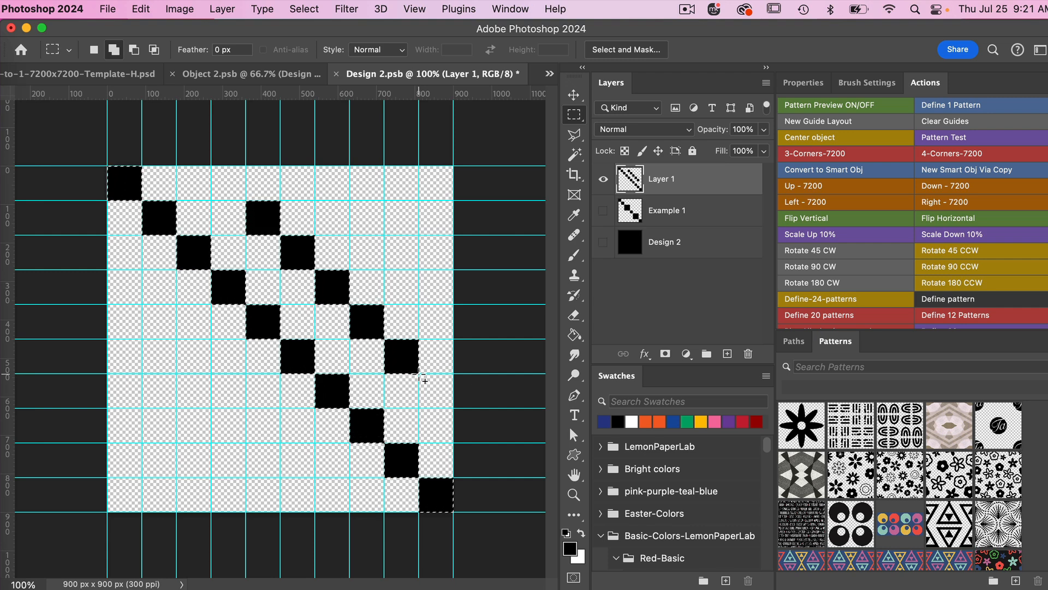
pyautogui.click(420, 373)
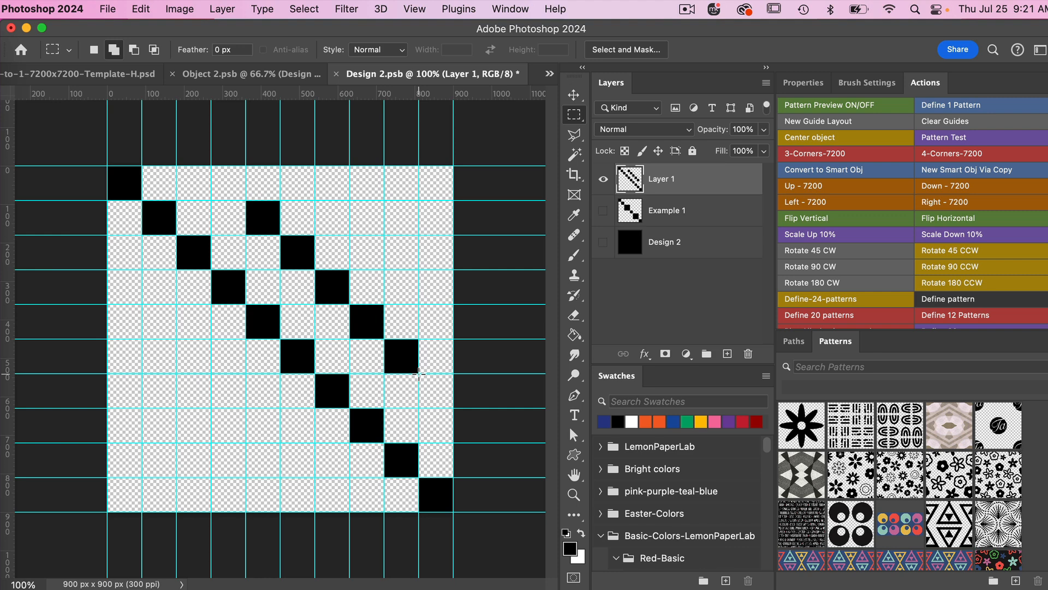
# - Save Design 2.psb and Object 2.psb, and return to the main template document
pyautogui.press('super+s')
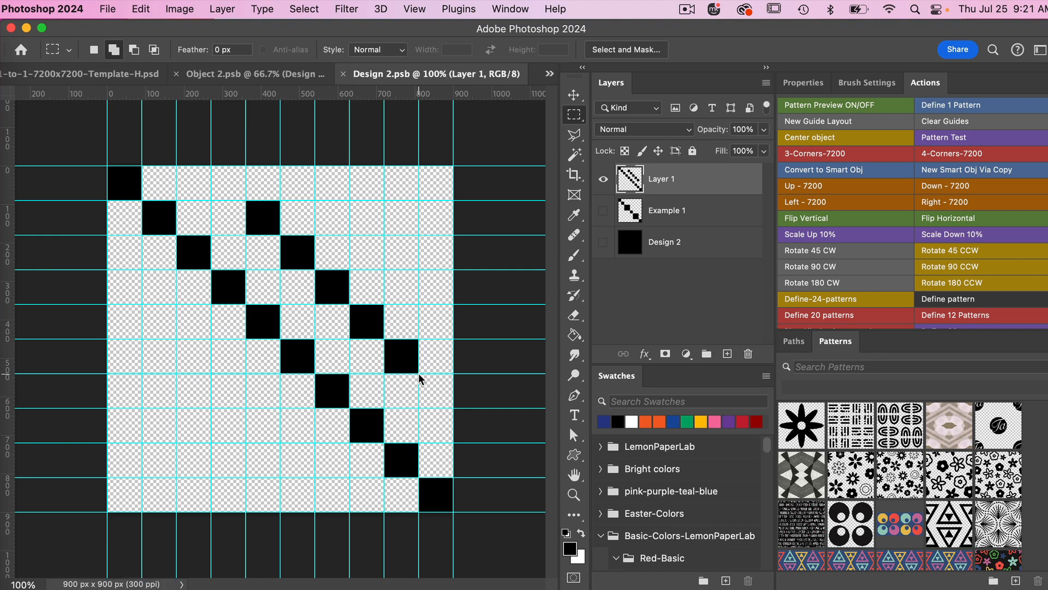
pyautogui.click(299, 75)
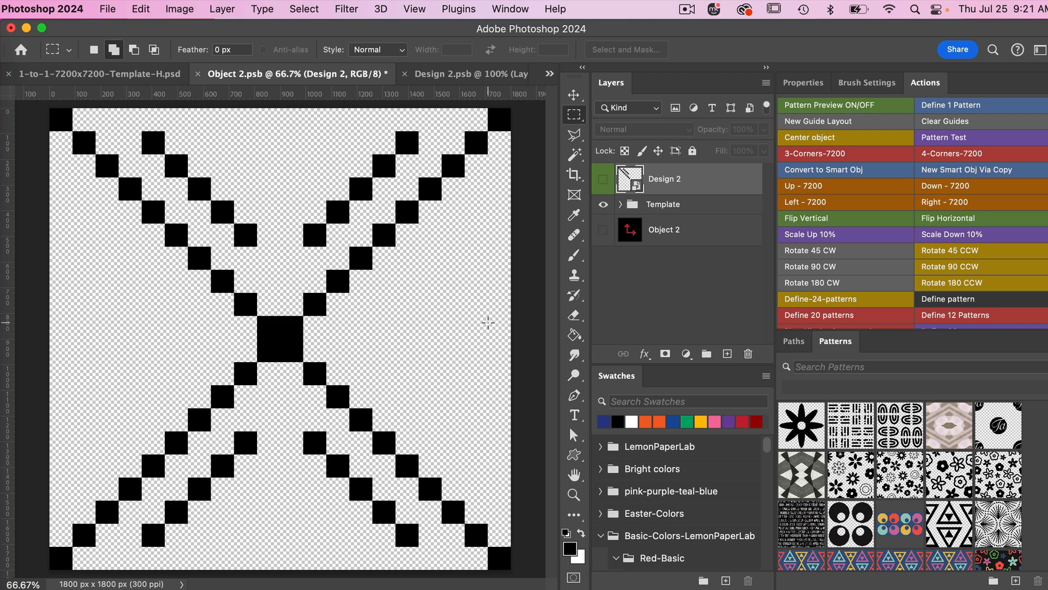
pyautogui.press('super+s')
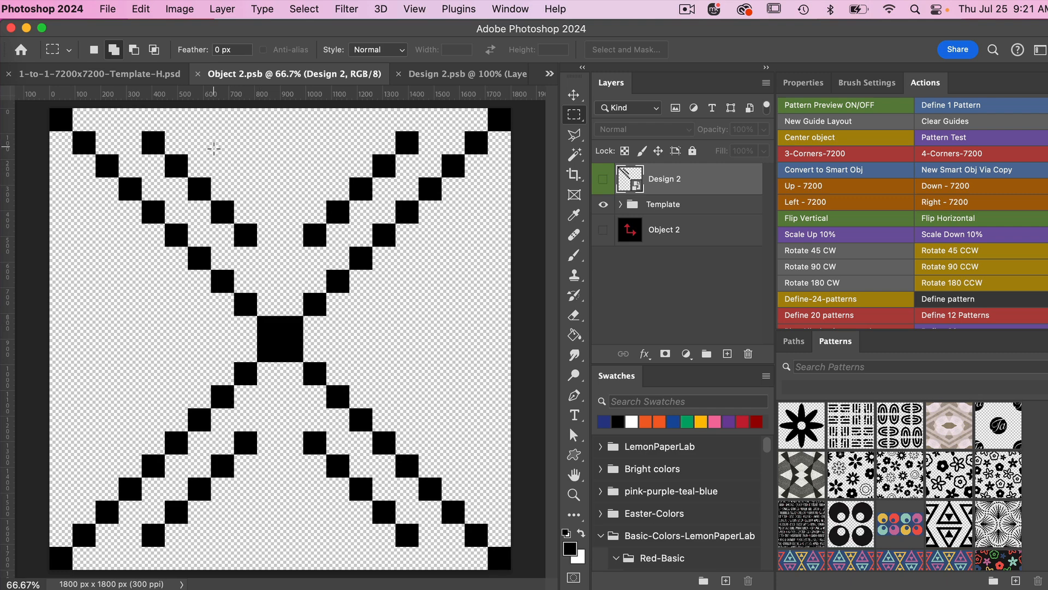
pyautogui.click(149, 75)
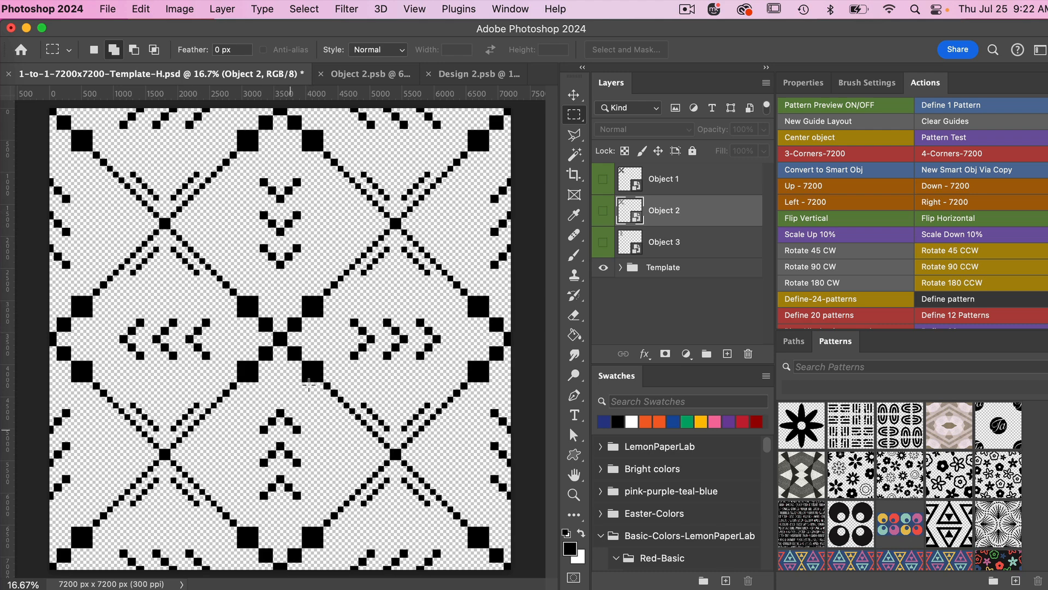
# - Close the Object 2 and Design 2 documents, and open the Object 3 smart object for editing
pyautogui.click(321, 74)
pyautogui.click(321, 74)
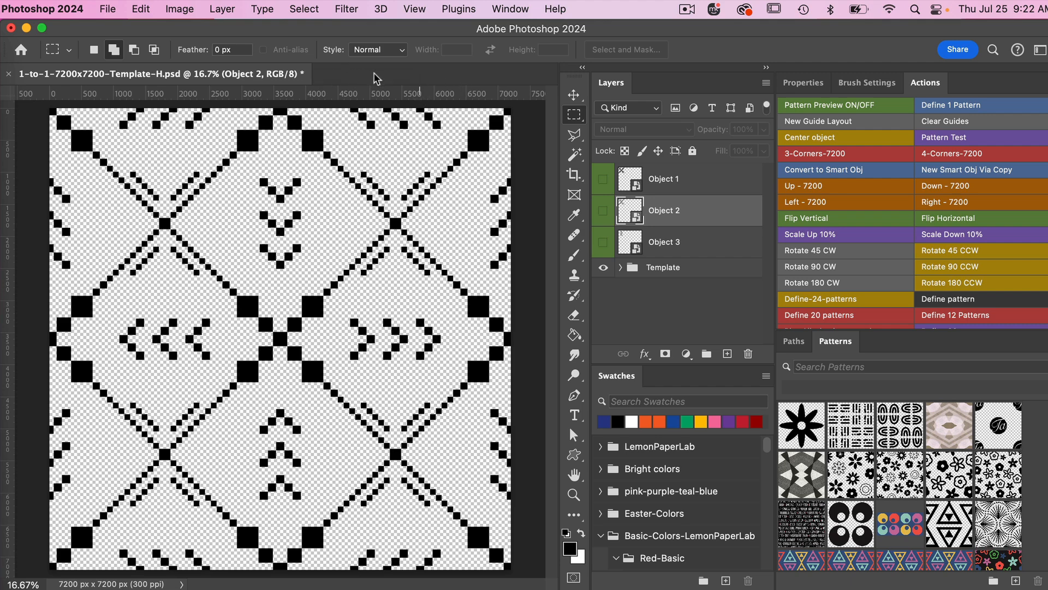
pyautogui.click(657, 249)
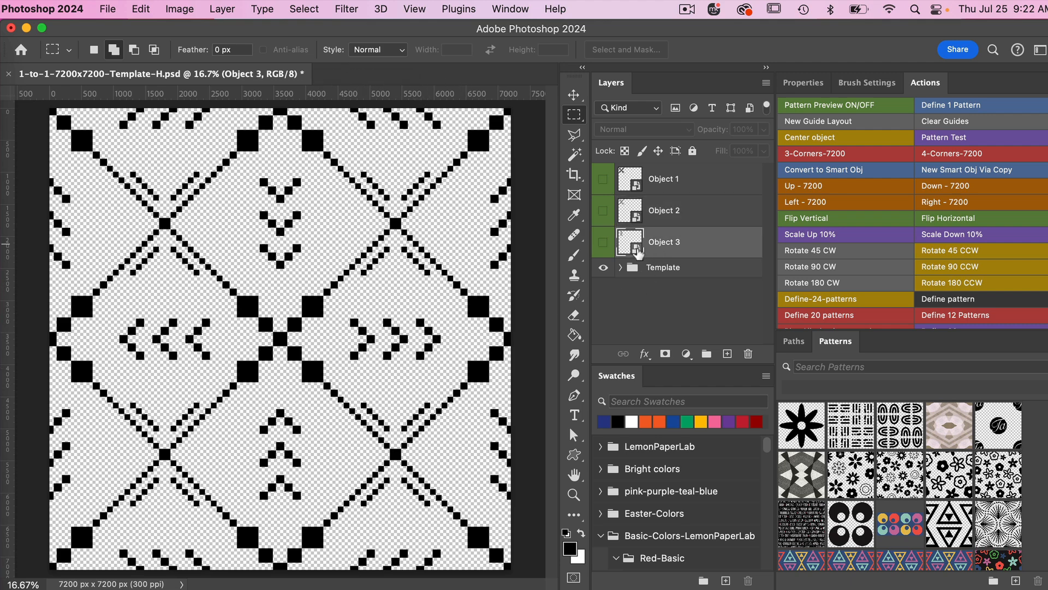
pyautogui.doubleClick(636, 247)
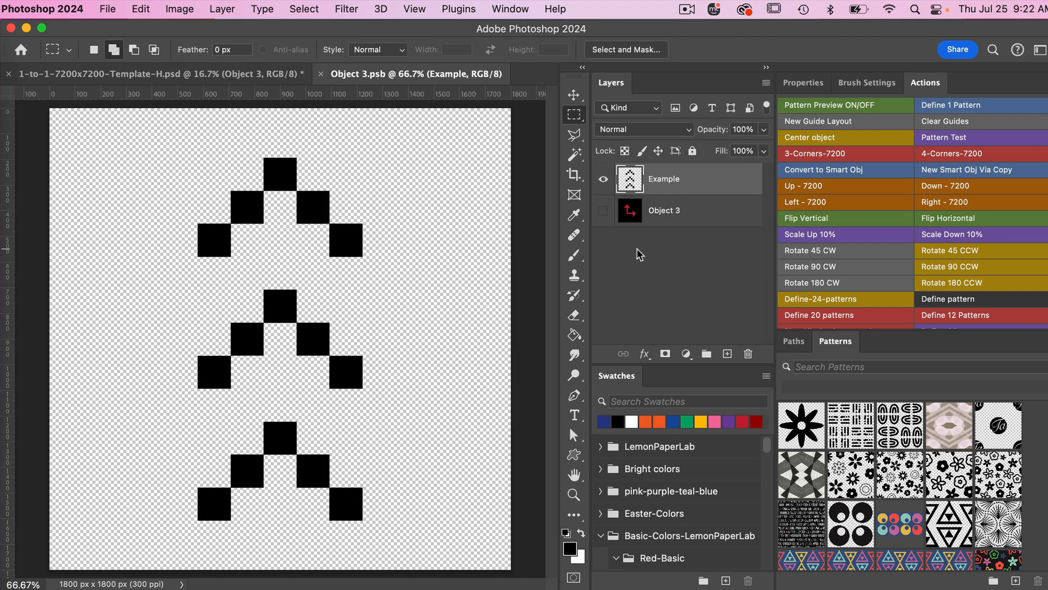
# - Save Object 3.psb with the Example layer hidden to preview the template, and show the layer again
pyautogui.click(603, 180)
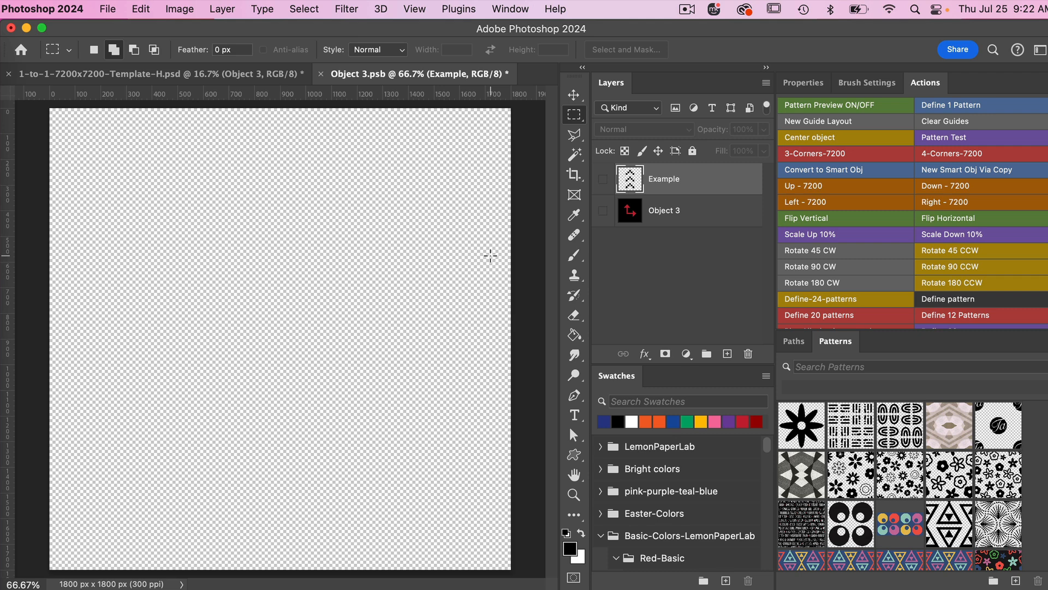
pyautogui.press('super+s')
pyautogui.click(263, 76)
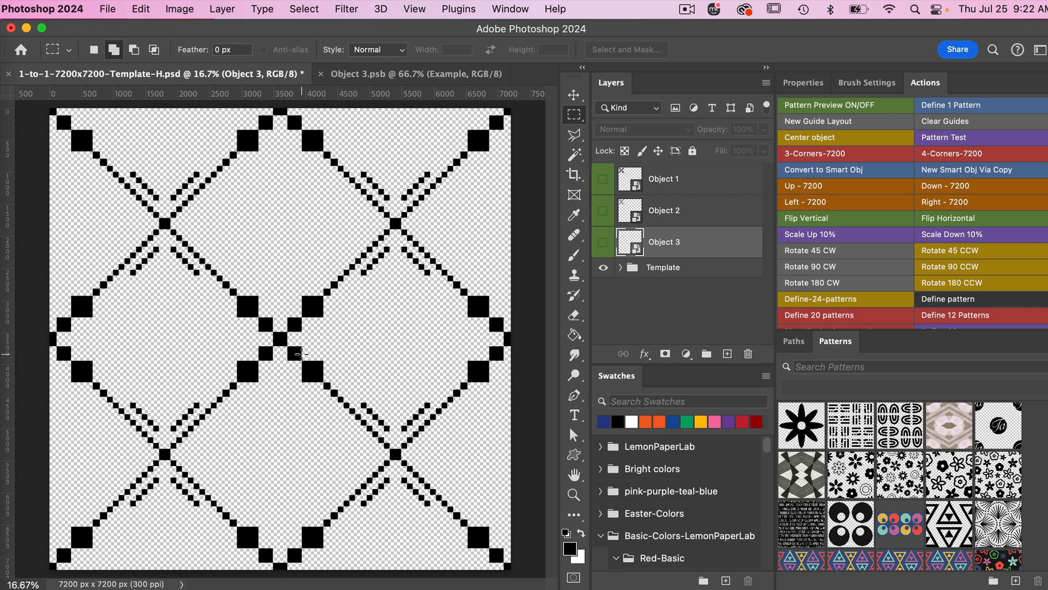
pyautogui.click(407, 76)
pyautogui.click(604, 181)
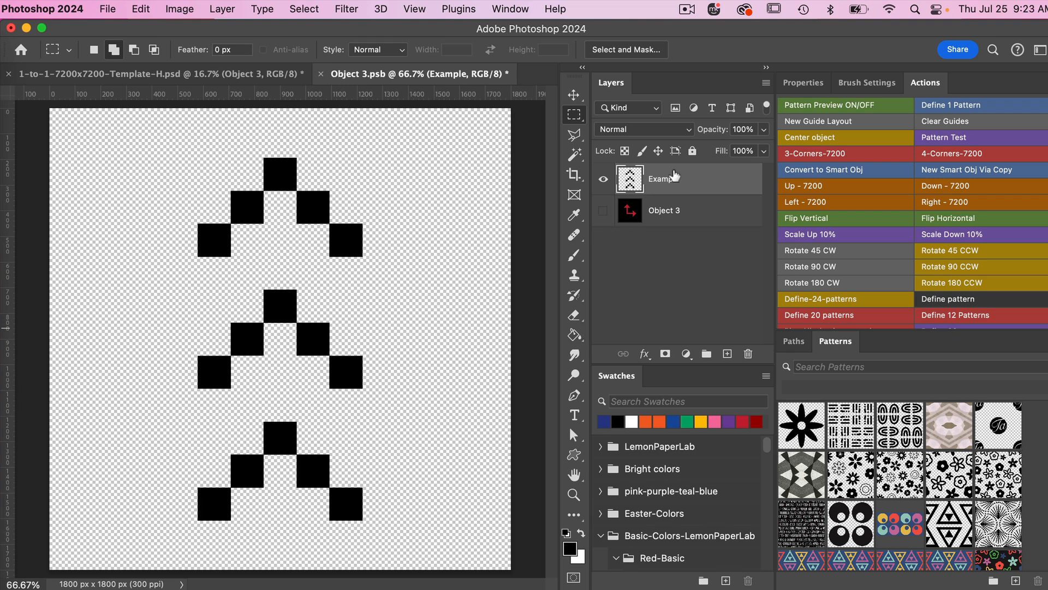
# - Add a blank layer in Object 3 with Example hidden, and draw a black circle about 558 px across with the Ellipse tool
pyautogui.click(727, 354)
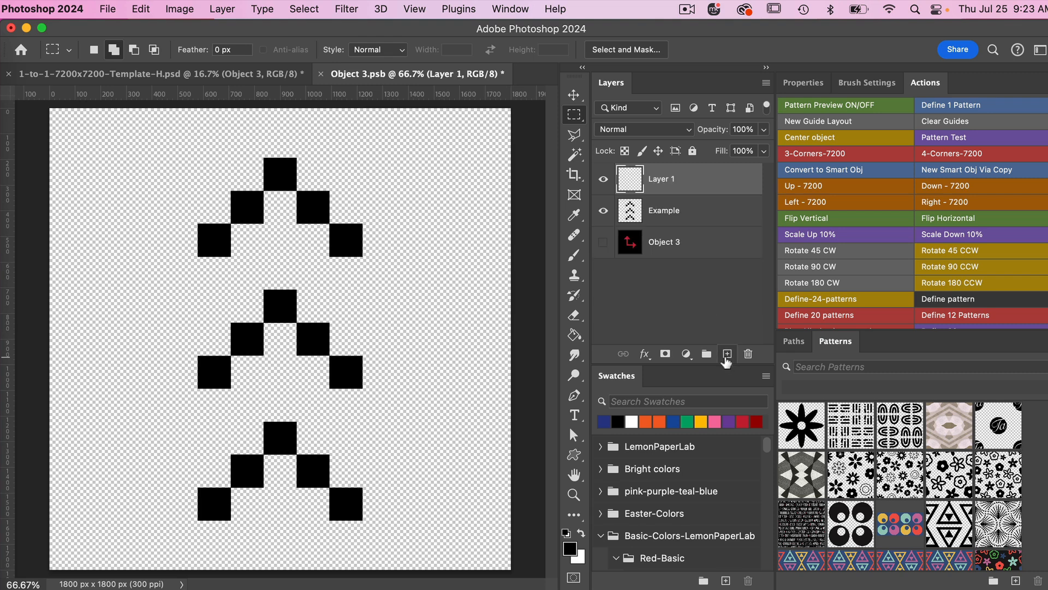
pyautogui.click(603, 216)
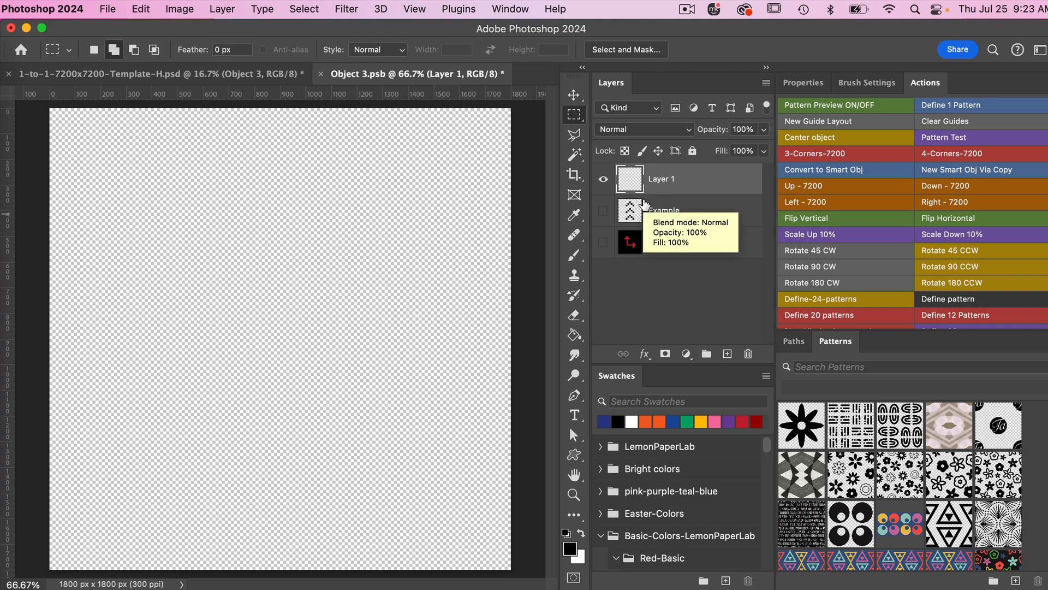
pyautogui.click(577, 459)
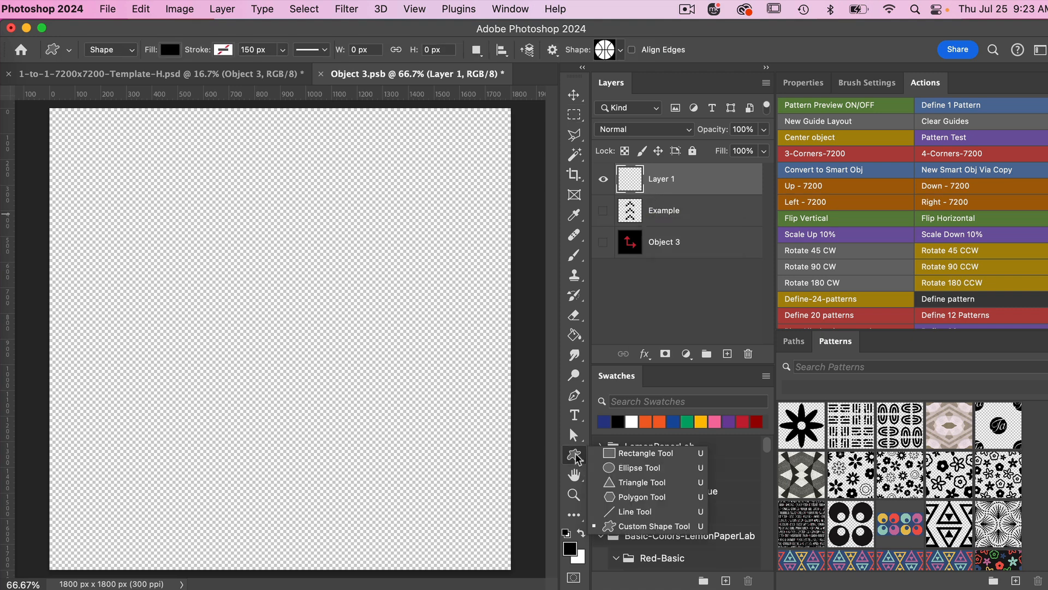
pyautogui.click(622, 466)
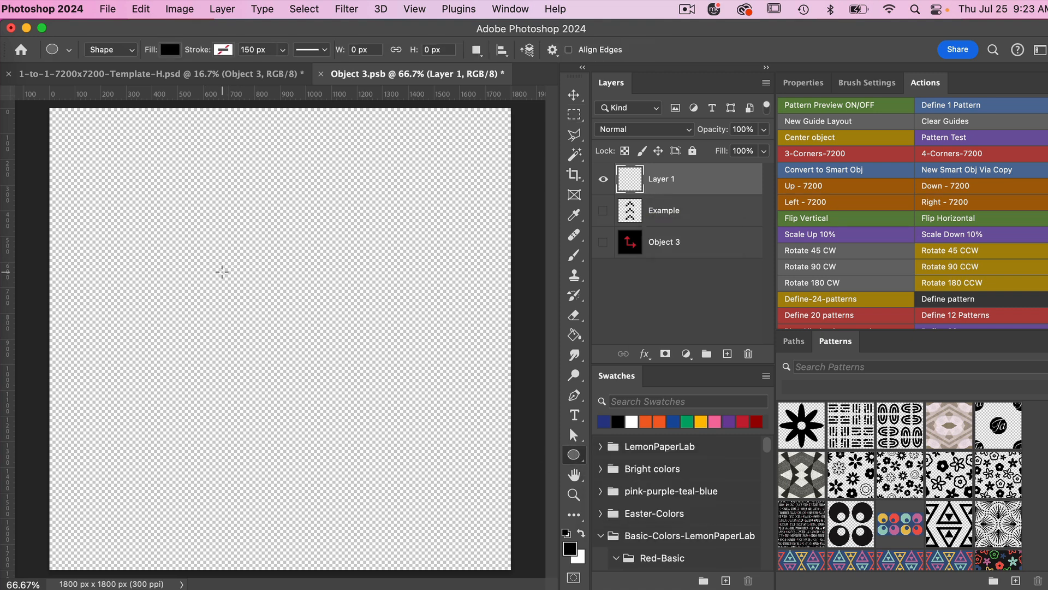
pyautogui.moveTo(221, 272); pyautogui.dragTo(302, 342)
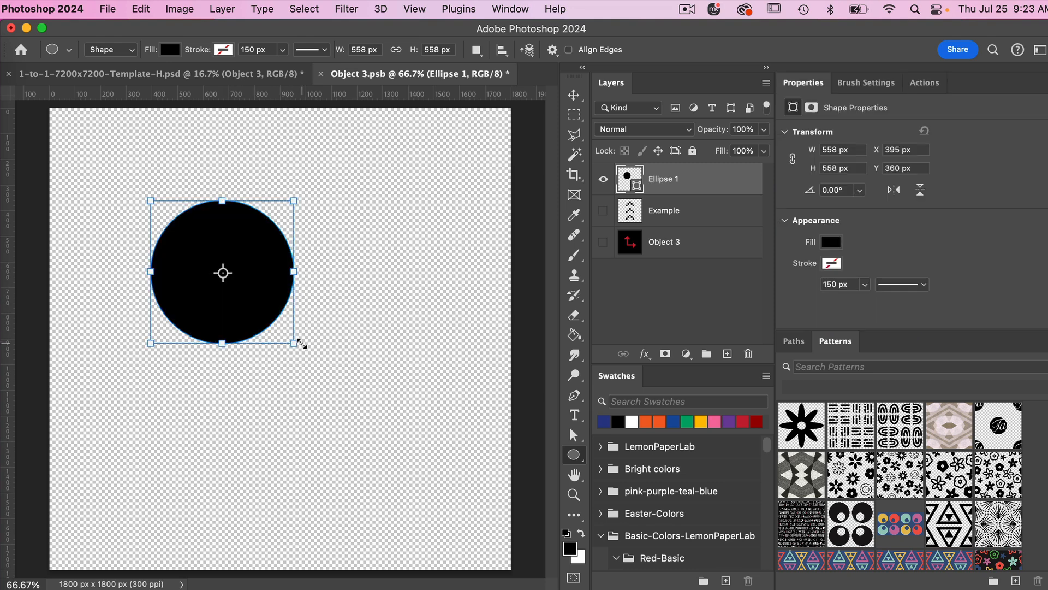
# - Centre the circle vertically and horizontally on the canvas, and save Object 3.psb to update the template document
pyautogui.click(573, 95)
pyautogui.click(435, 50)
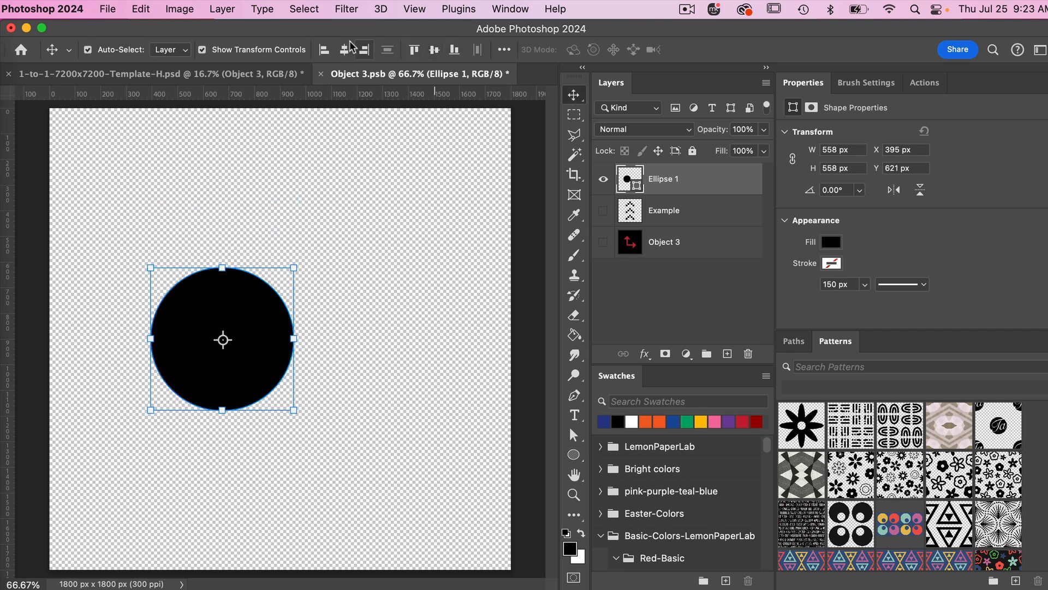
pyautogui.click(344, 49)
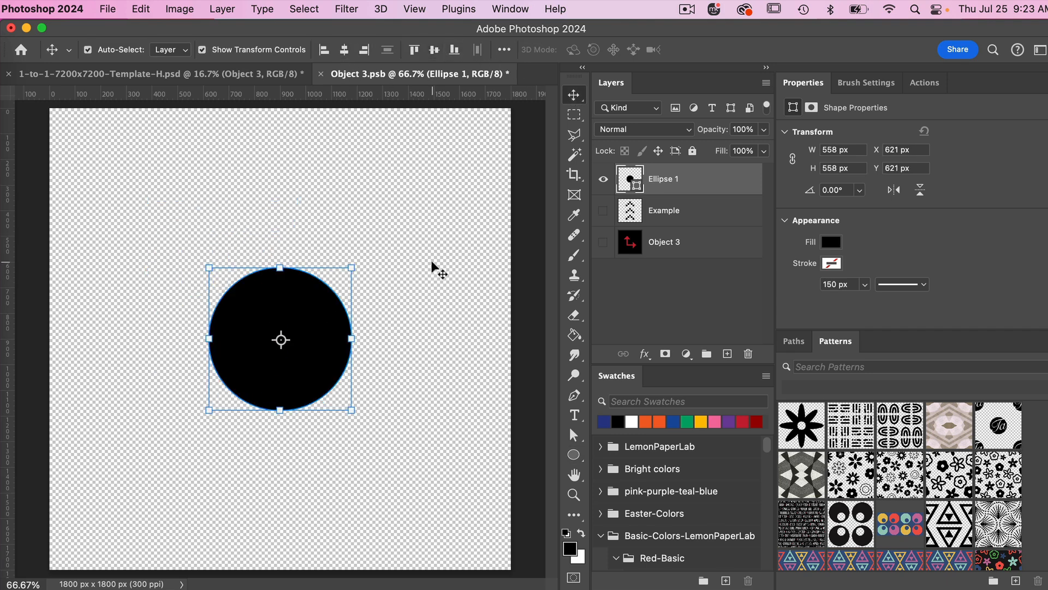
pyautogui.press('super+s')
pyautogui.click(273, 74)
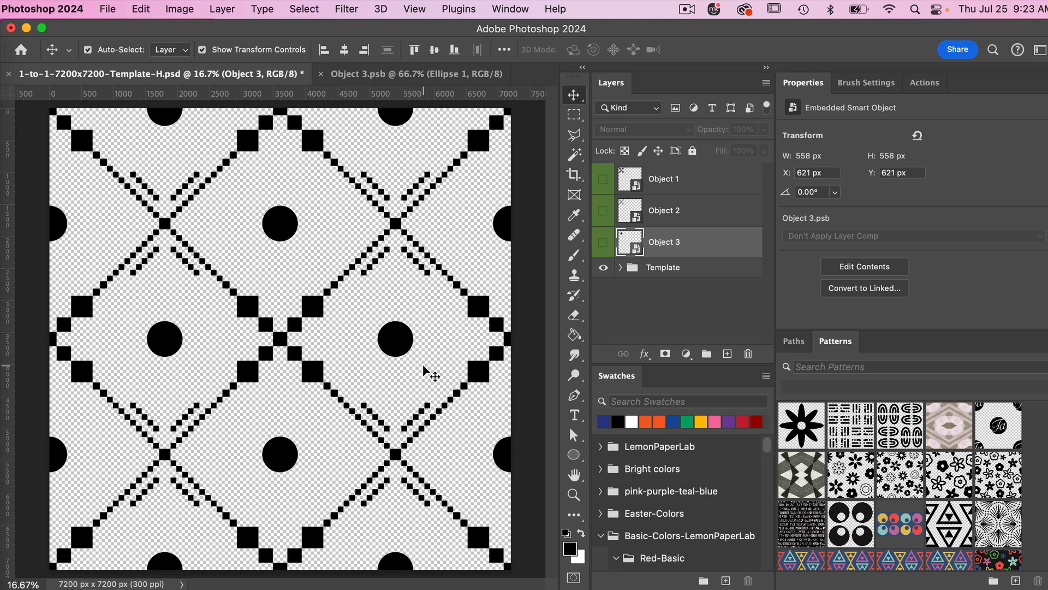
# - Duplicate the circle in Object 3 and place the copy above the original, scaled down to about 59%
pyautogui.click(416, 74)
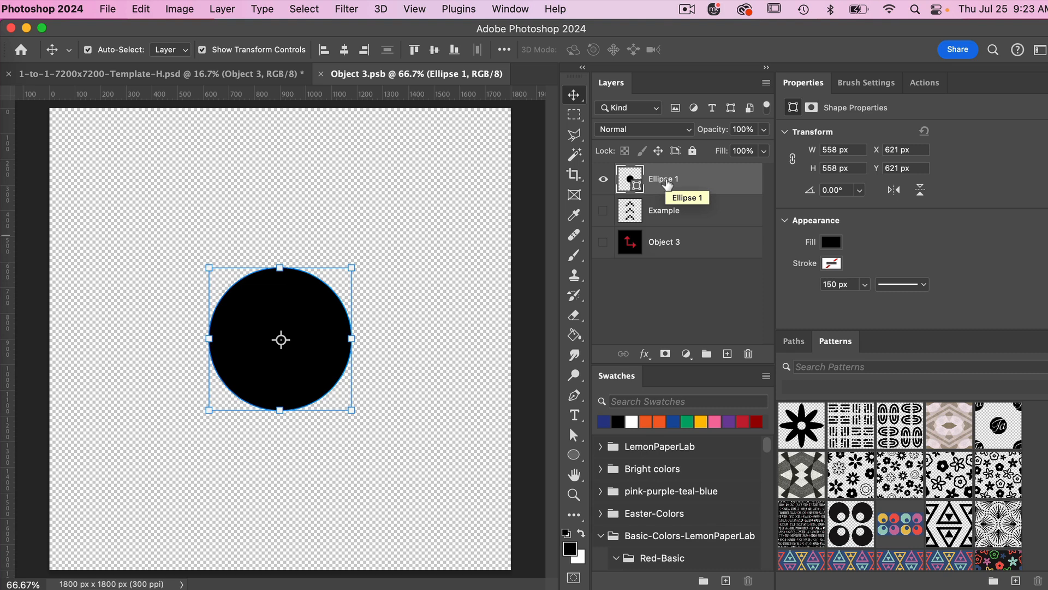
pyautogui.press('super+j')
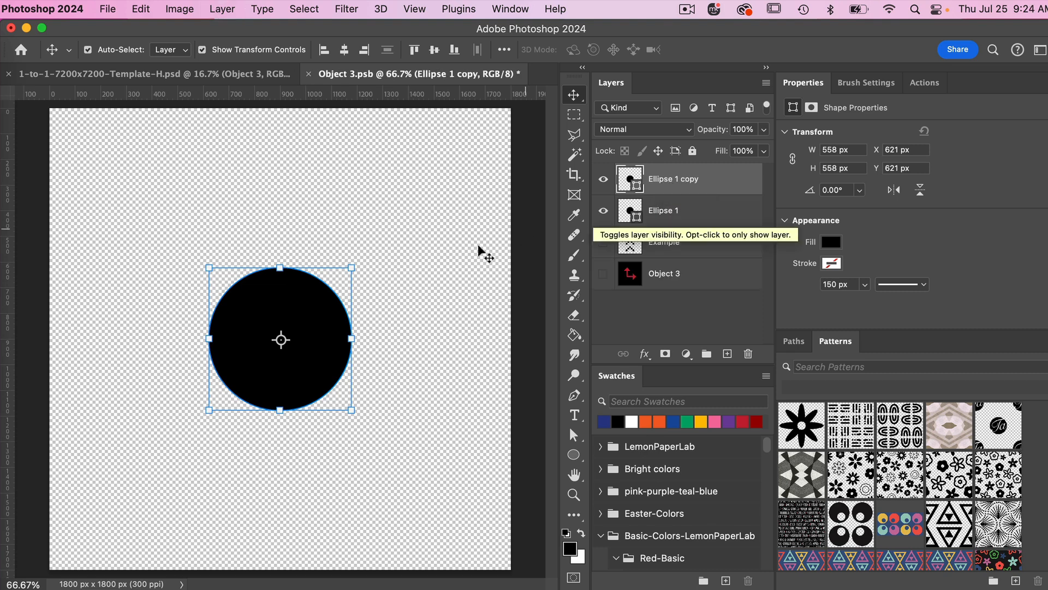
pyautogui.moveTo(323, 316); pyautogui.dragTo(307, 215)
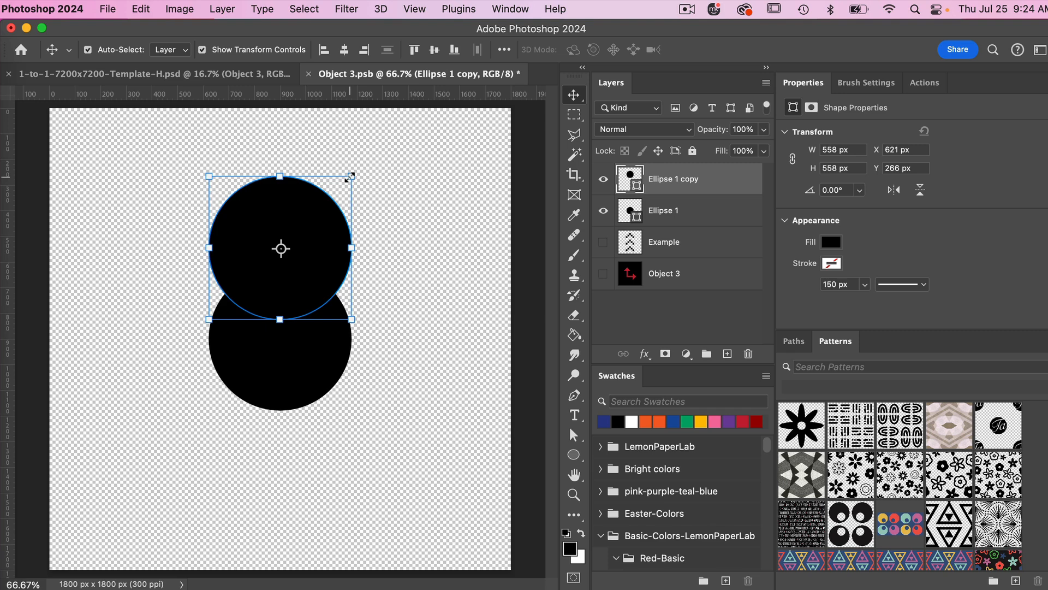
pyautogui.moveTo(351, 176); pyautogui.dragTo(323, 206)
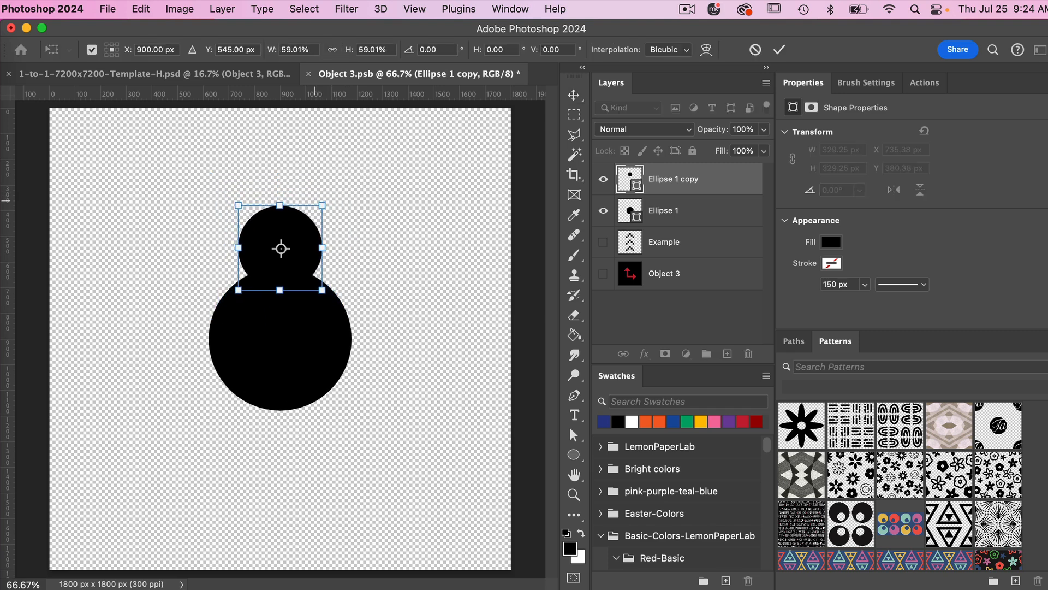
pyautogui.click(779, 50)
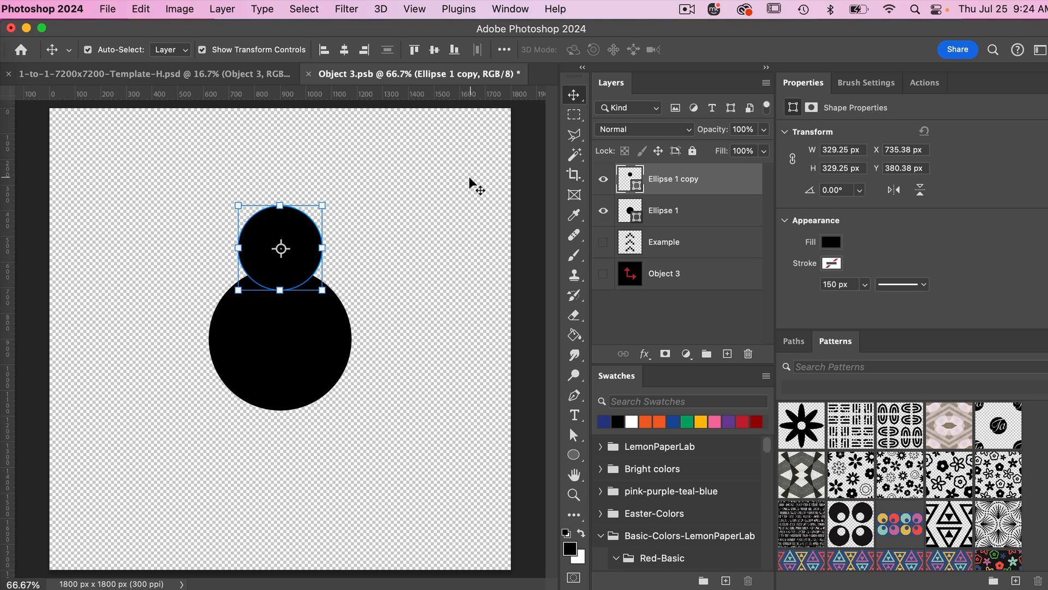
# - Unite the large and small circles into a single shape layer with Unite Shapes
pyautogui.click(689, 211)
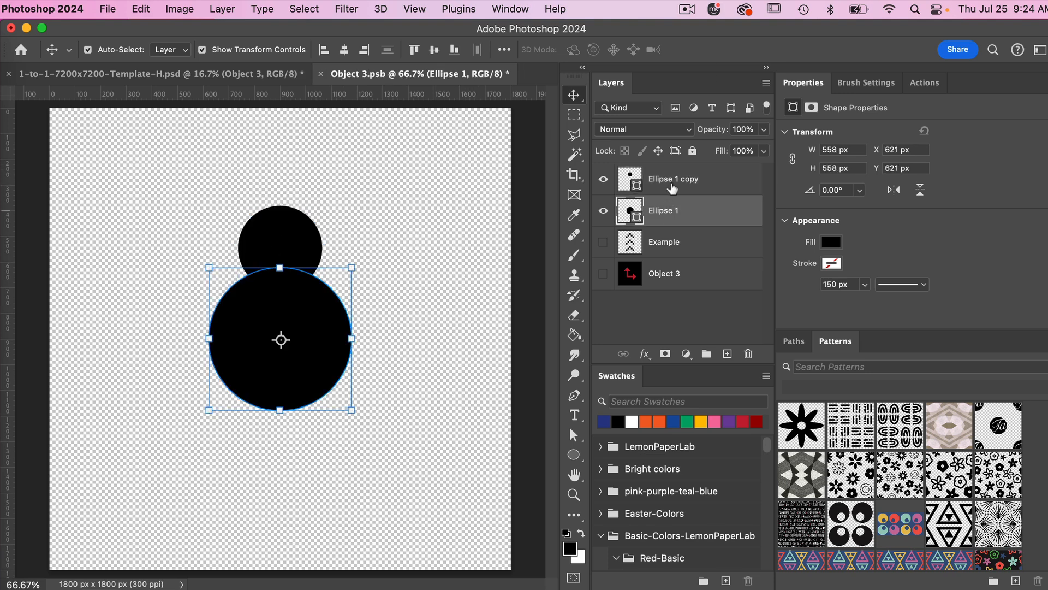
pyautogui.keyDown('super'); pyautogui.click(672, 188); pyautogui.keyUp('super')
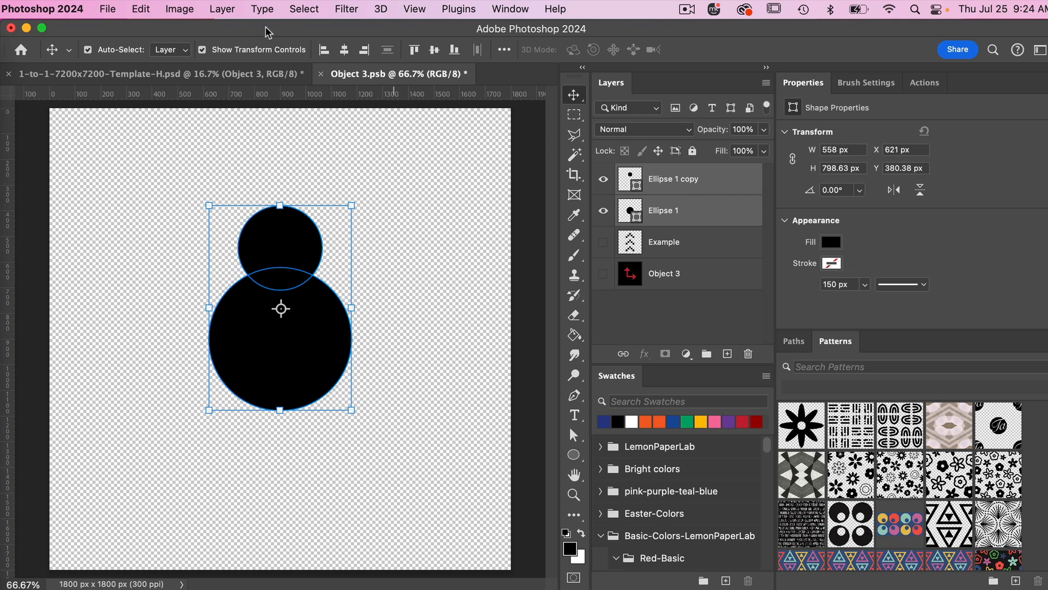
pyautogui.click(221, 9)
pyautogui.moveTo(273, 443)
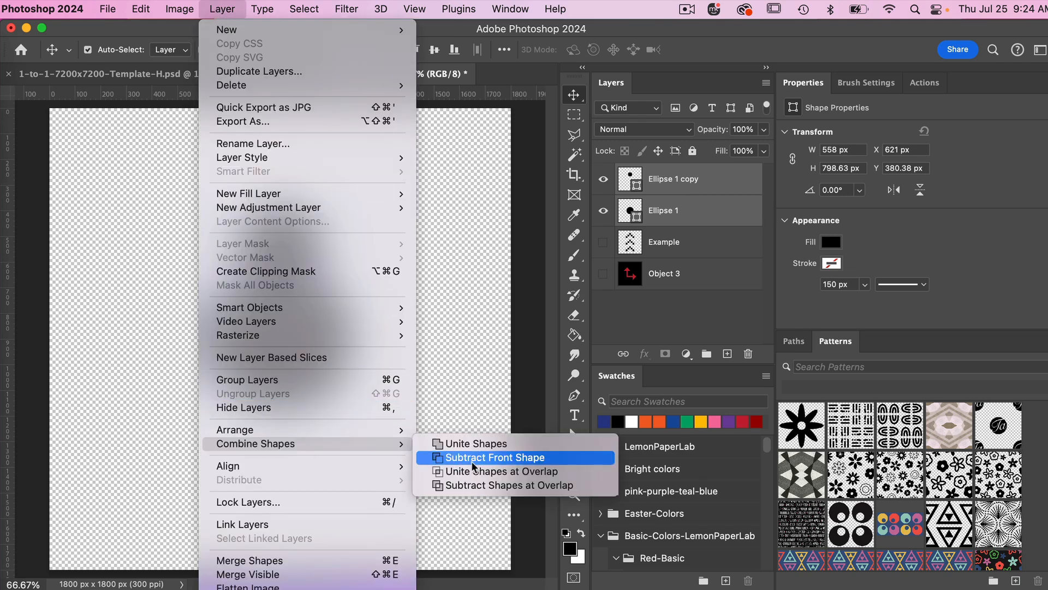
pyautogui.click(480, 440)
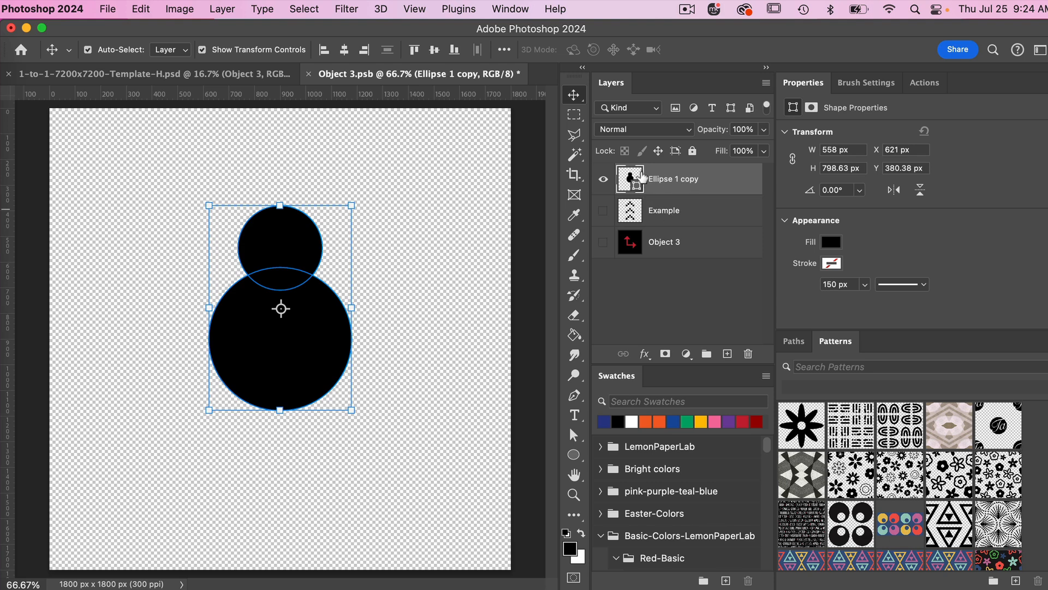
# - Centre the combined circle shape vertically on the canvas, and save Object 3.psb to update the template document
pyautogui.click(434, 50)
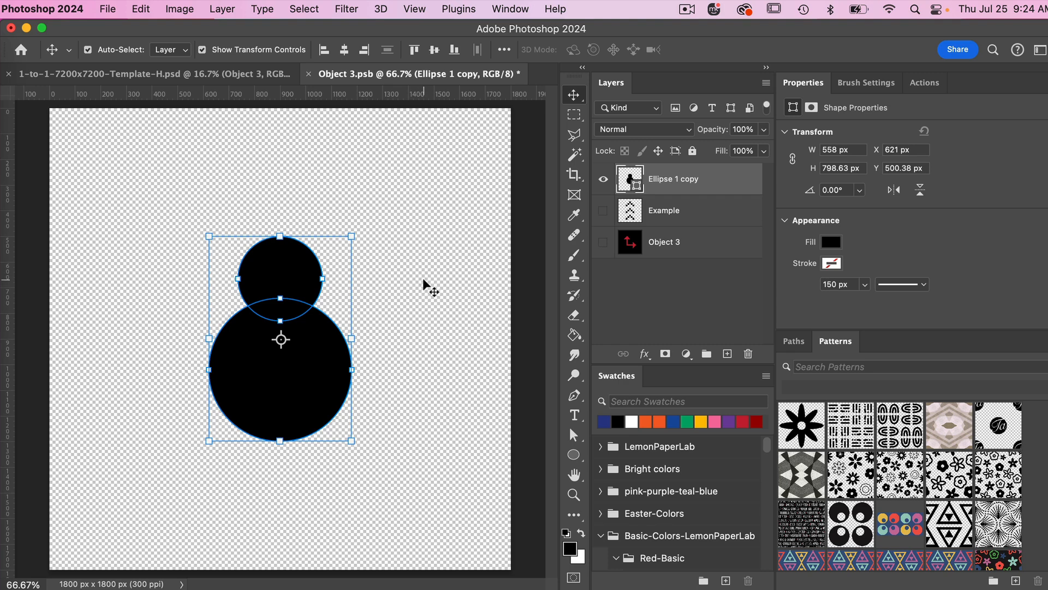
pyautogui.press('super+s')
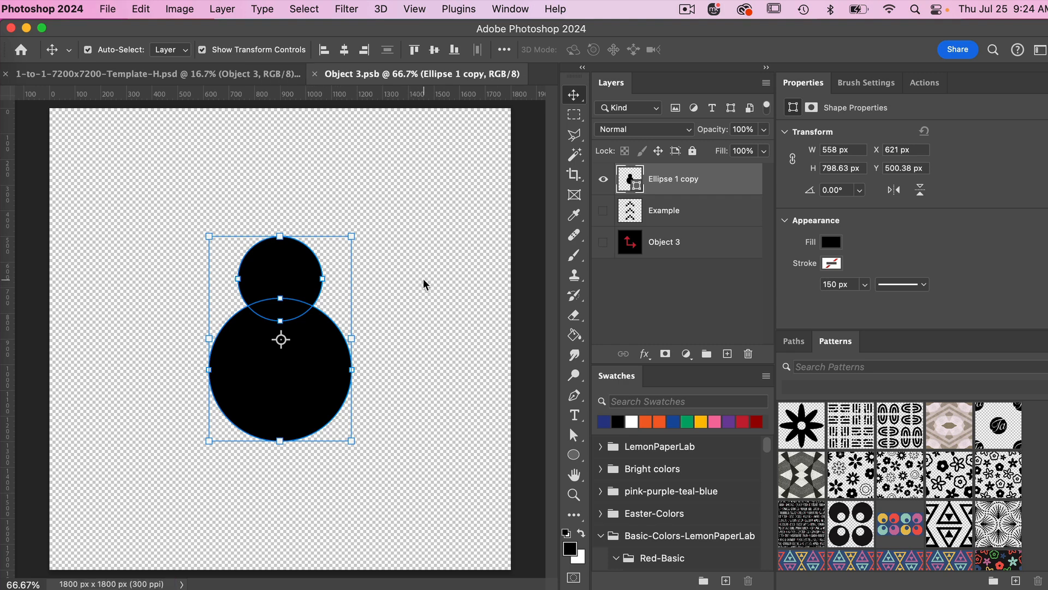
pyautogui.click(267, 73)
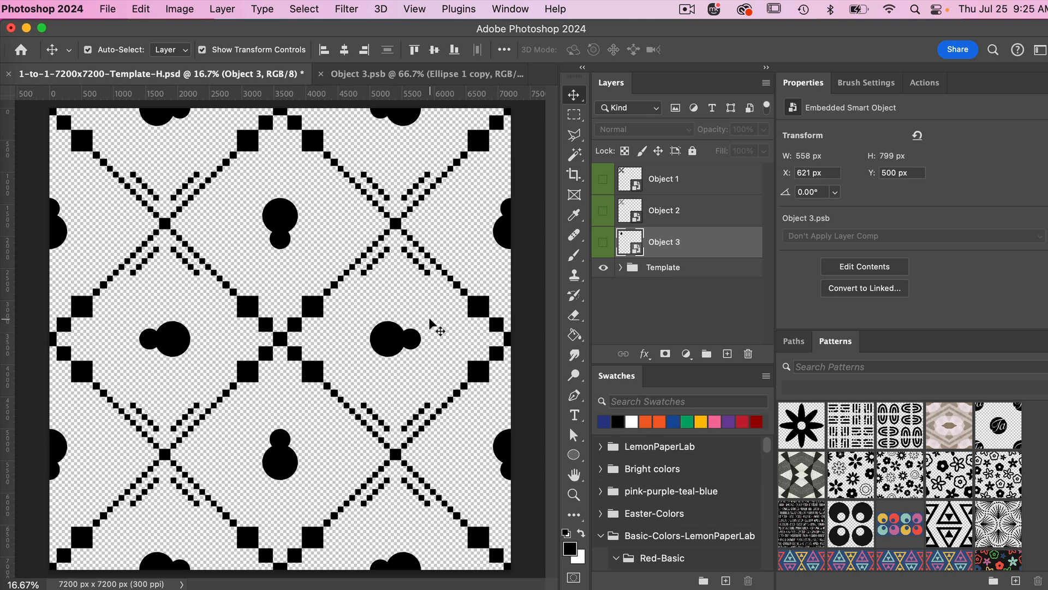
# - Define the finished template design as a new pattern named 1-to-1-7200x7200-Template-H.psd
pyautogui.click(142, 9)
pyautogui.click(242, 445)
pyautogui.click(510, 9)
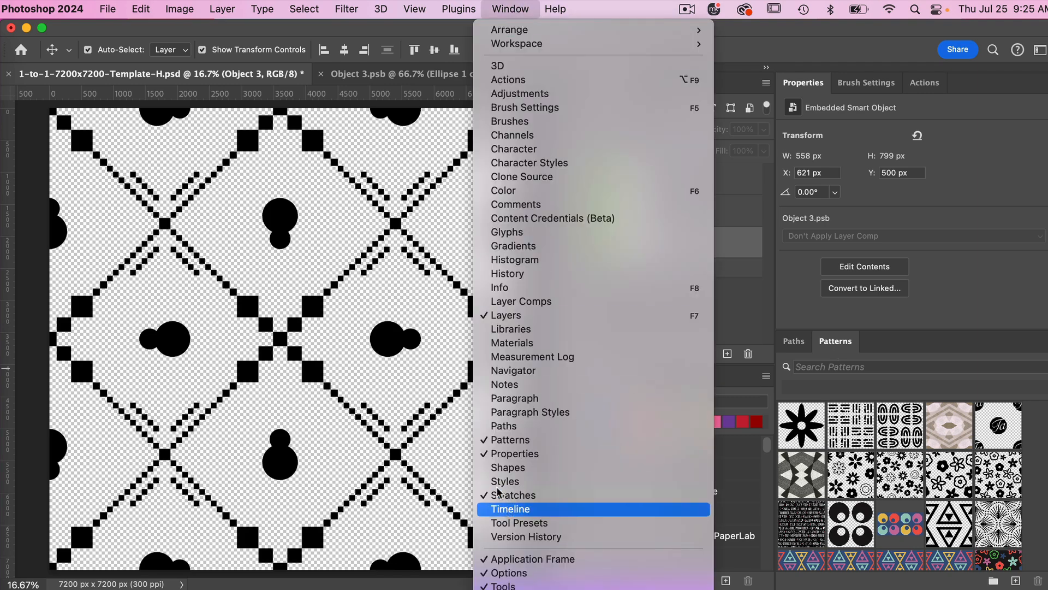
pyautogui.click(789, 388)
pyautogui.click(1015, 581)
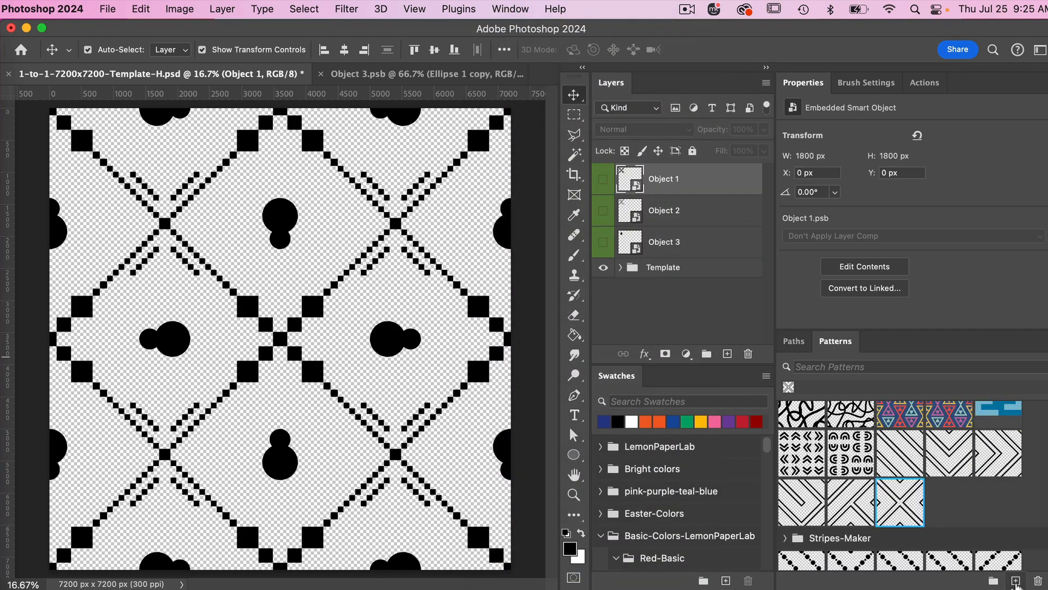
pyautogui.click(1015, 581)
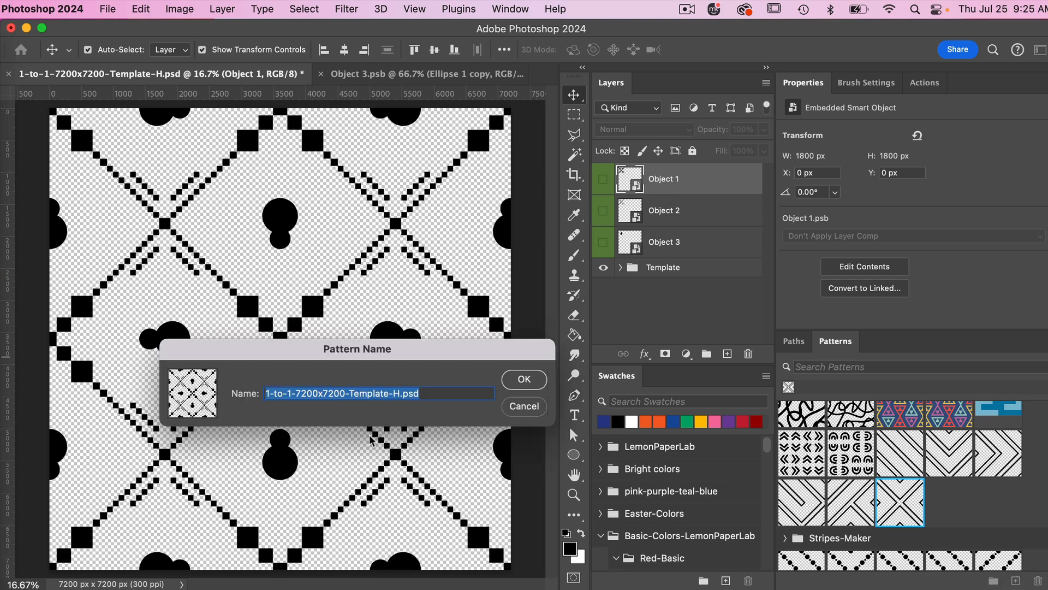
pyautogui.click(524, 380)
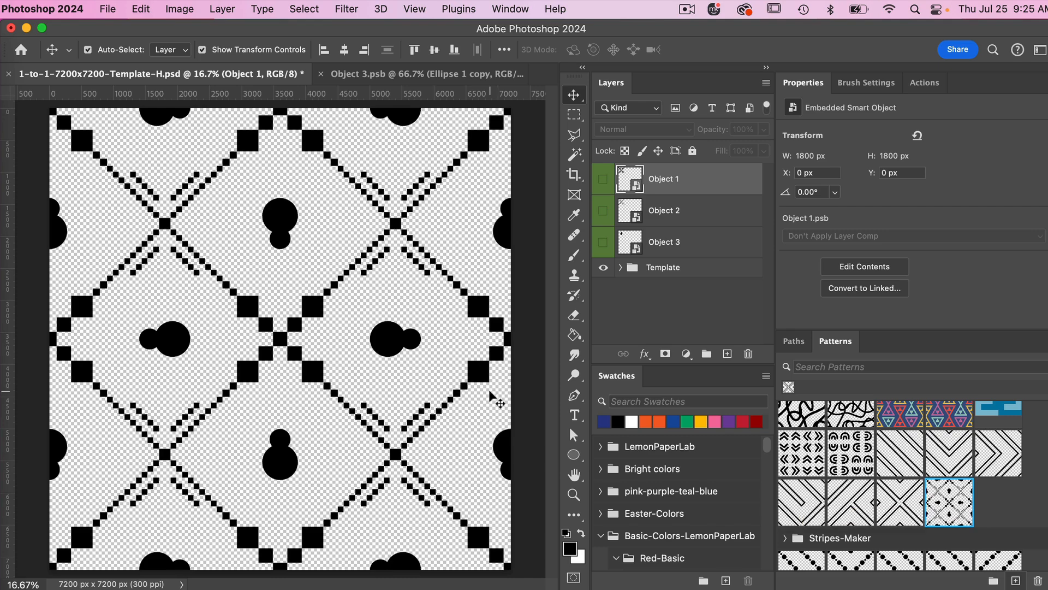
# - Create a new 7200 x 7200 px document at 300 ppi and apply the newly defined pattern as a fill layer
pyautogui.click(108, 10)
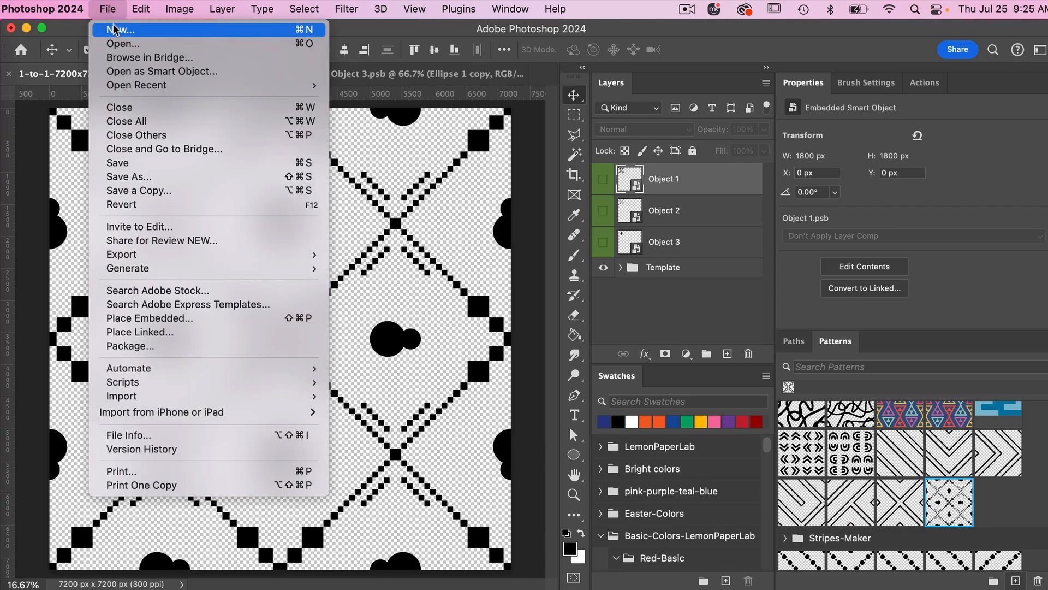
pyautogui.click(114, 28)
pyautogui.doubleClick(746, 185)
pyautogui.write('7200')
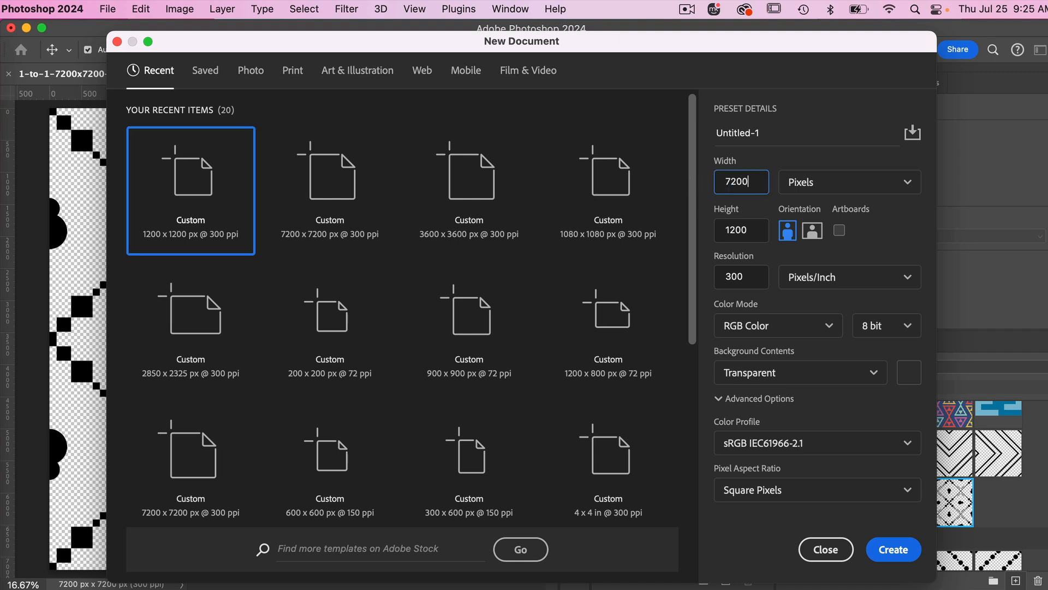
pyautogui.doubleClick(749, 229)
pyautogui.write('7')
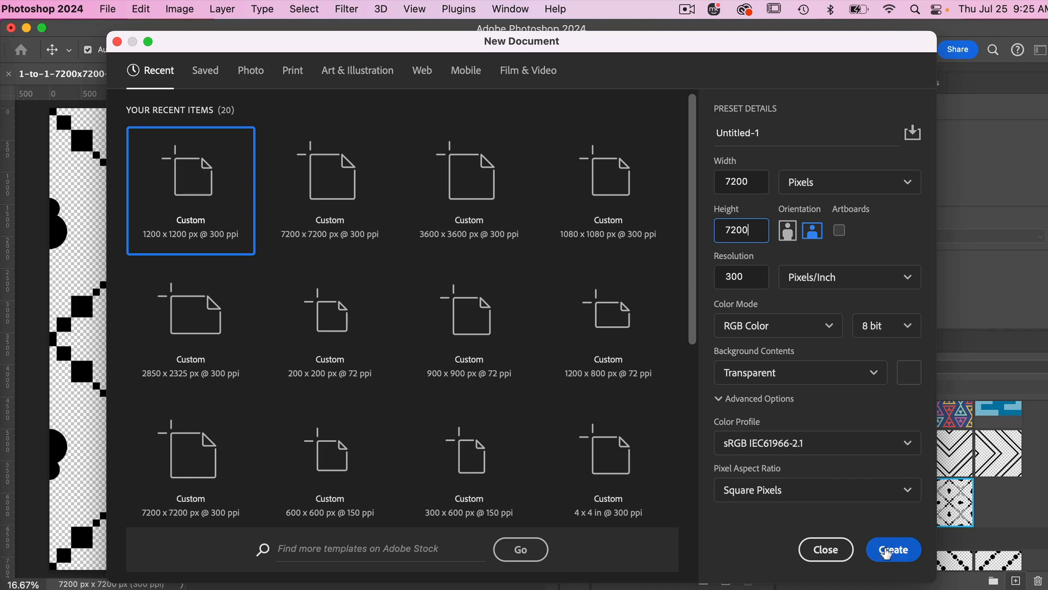
pyautogui.click(884, 550)
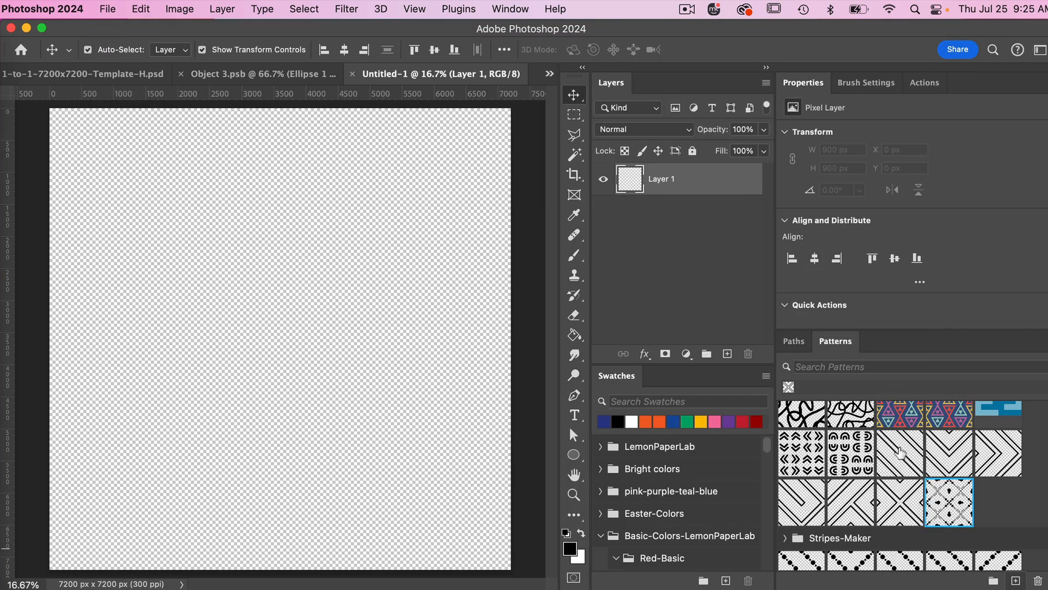
pyautogui.moveTo(950, 516); pyautogui.dragTo(620, 261)
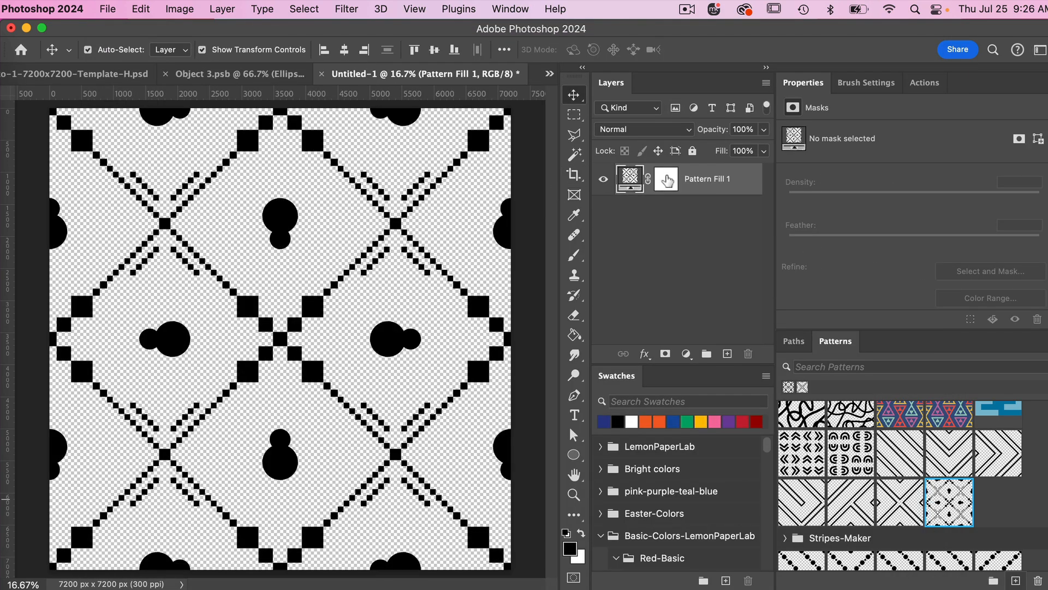
# - Set the scale of the pattern fill layer to 50%
pyautogui.doubleClick(630, 180)
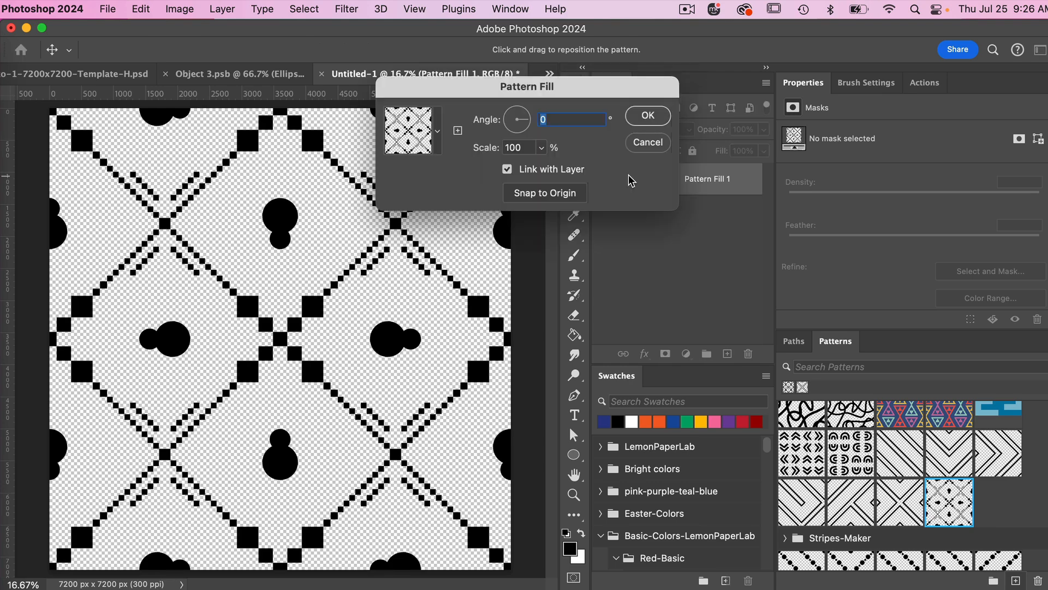
pyautogui.click(473, 150)
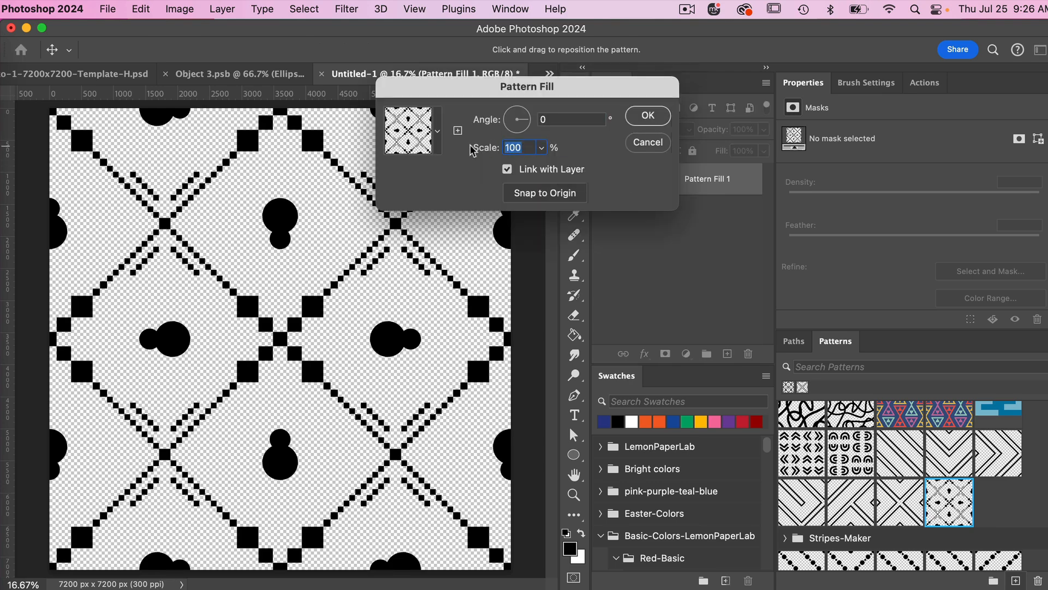
pyautogui.write('50')
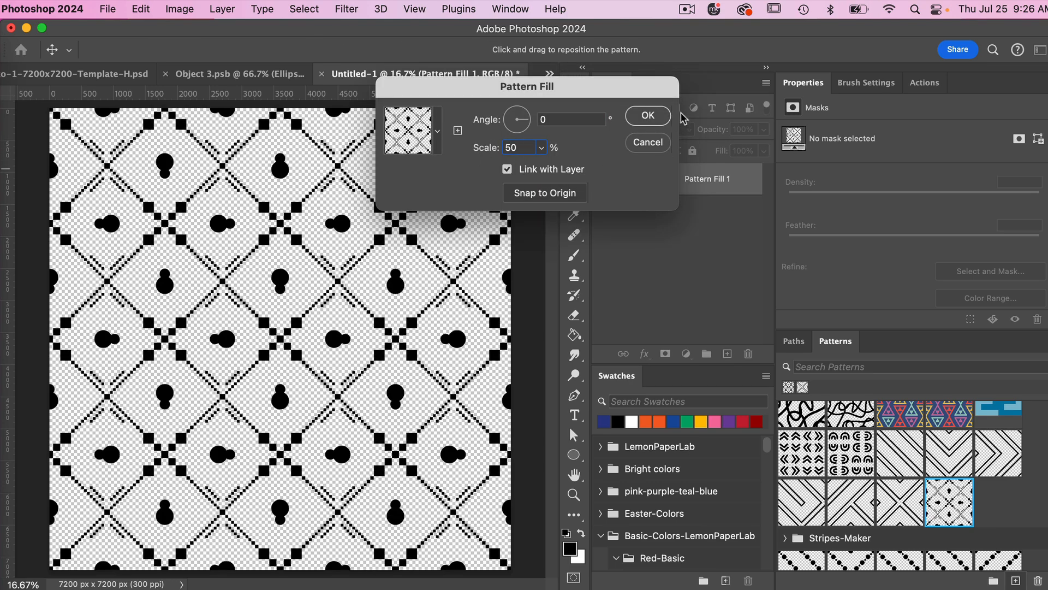
pyautogui.click(648, 115)
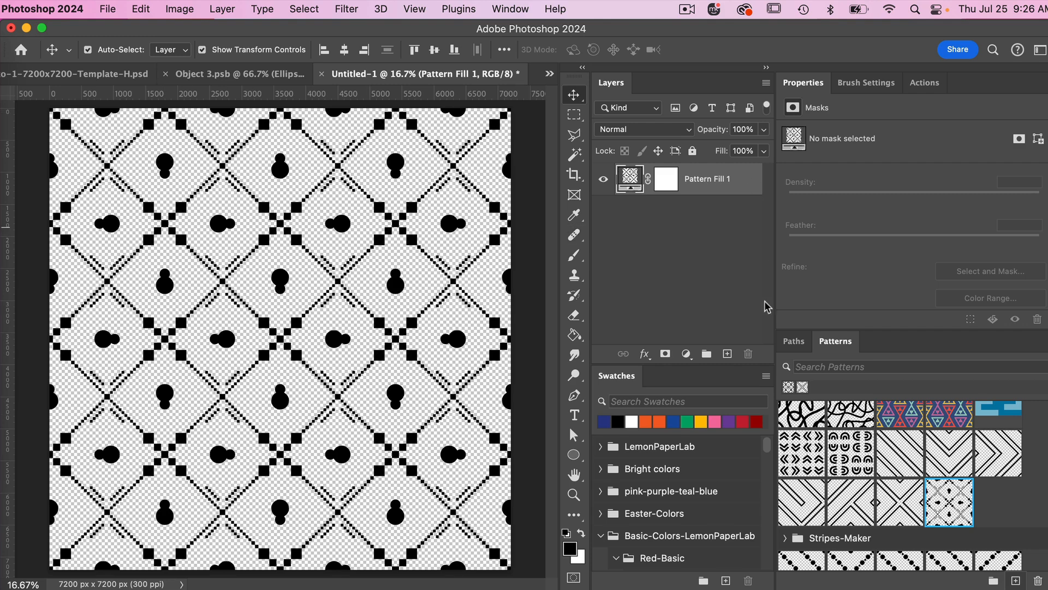
# - Add a black (000000) solid colour fill layer above the pattern and clip it to the pattern fill layer
pyautogui.click(686, 354)
pyautogui.click(715, 375)
pyautogui.click(739, 158)
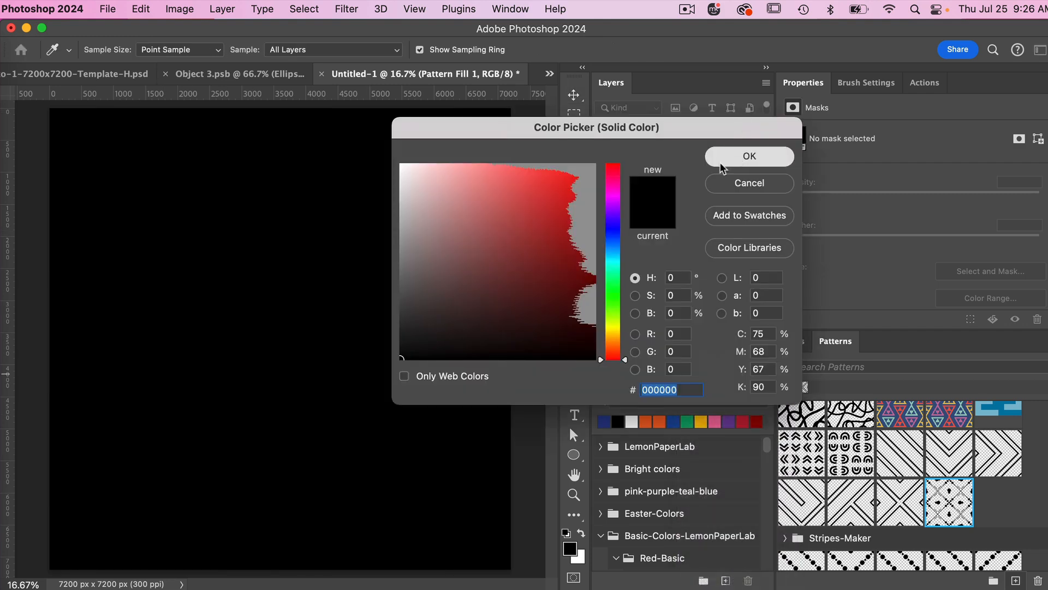
pyautogui.rightClick(698, 184)
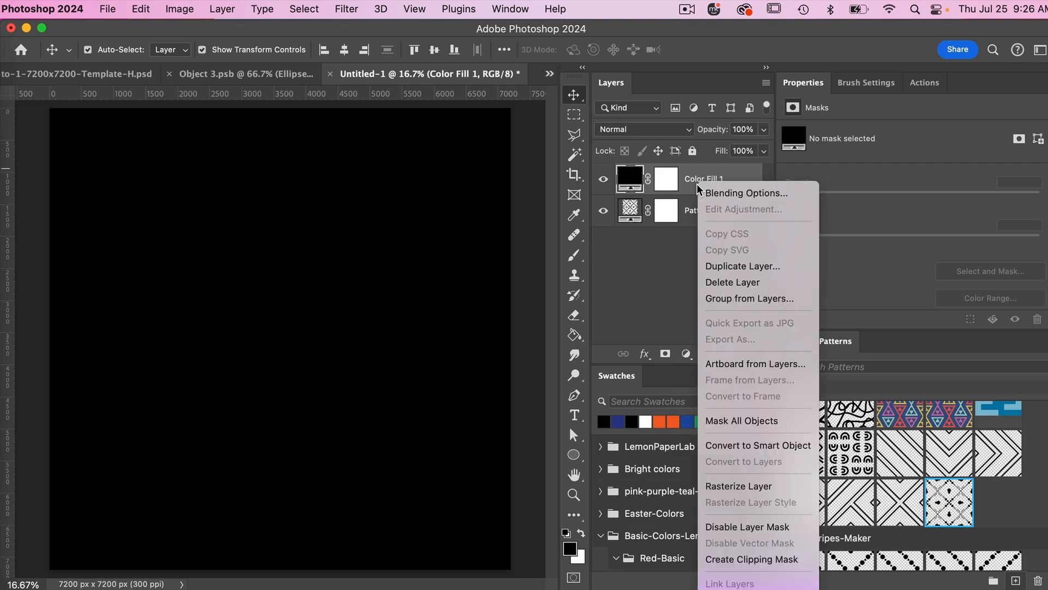
pyautogui.click(749, 558)
# - Add a bright red solid colour fill layer and place it beneath the pattern fill layer as the background
pyautogui.click(687, 354)
pyautogui.click(707, 371)
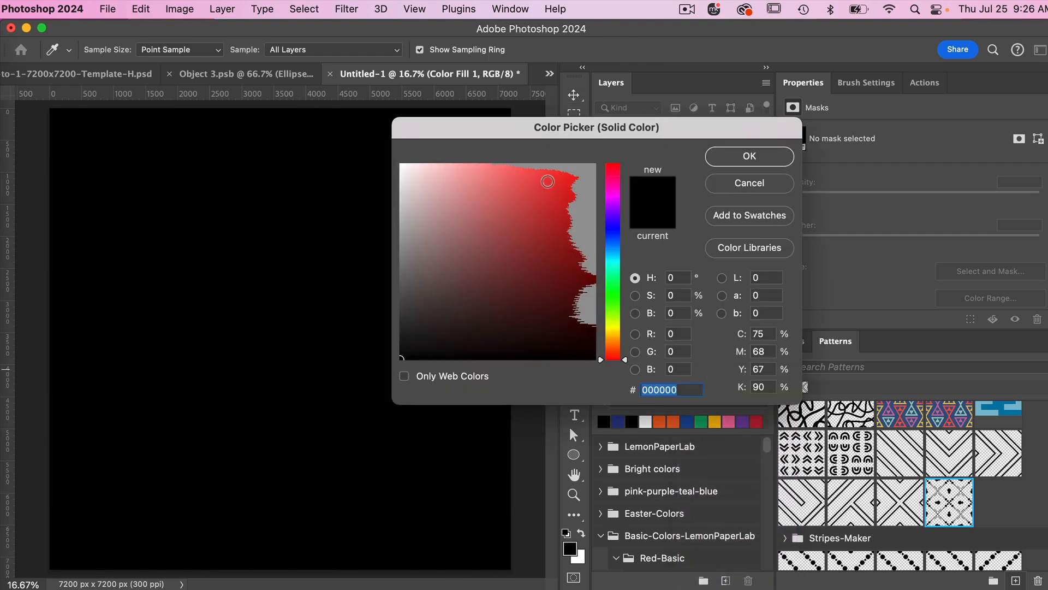
pyautogui.click(547, 181)
pyautogui.click(750, 156)
pyautogui.moveTo(721, 191); pyautogui.dragTo(718, 257)
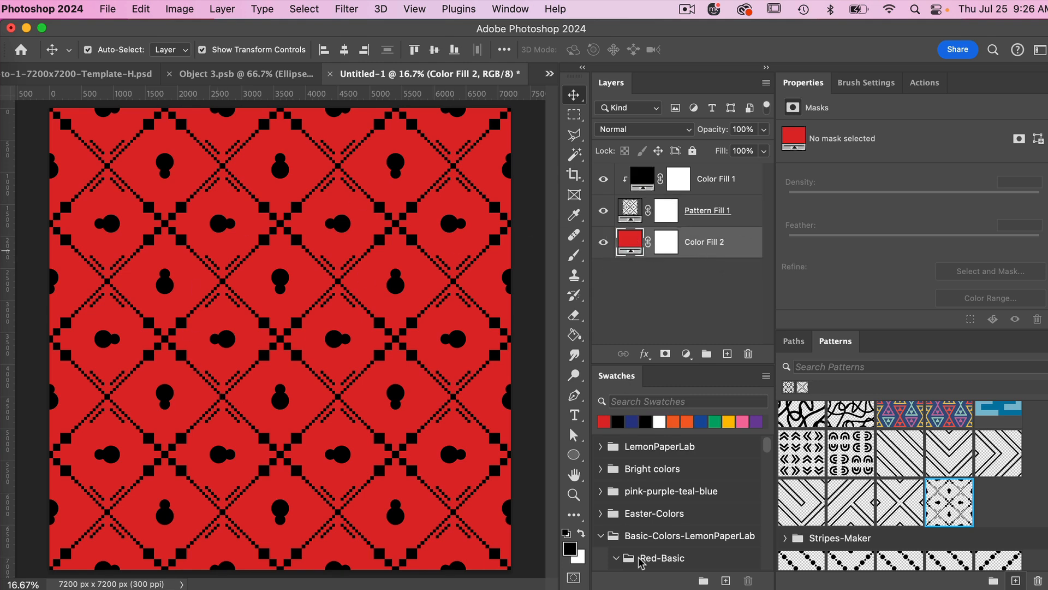
# - Recolour the background fill layer with the first dark blue swatch of the Blue-Basic group
pyautogui.scroll(-10, 643, 559)
pyautogui.scroll(-4, 643, 562)
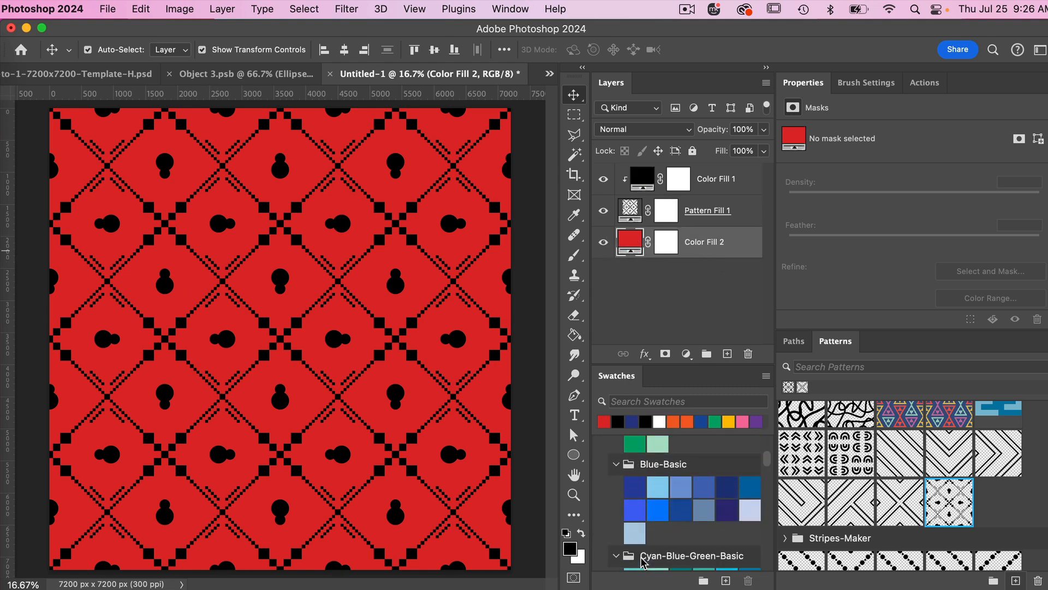
pyautogui.click(635, 487)
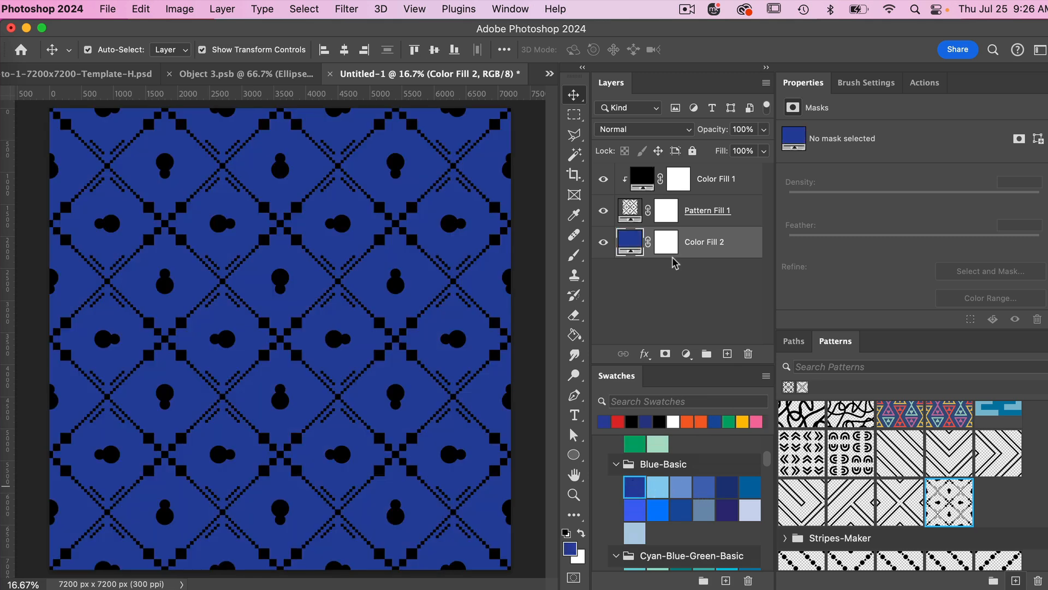
# - Recolour the clipped colour fill white and set the pattern fill layer's opacity to 50%
pyautogui.click(718, 184)
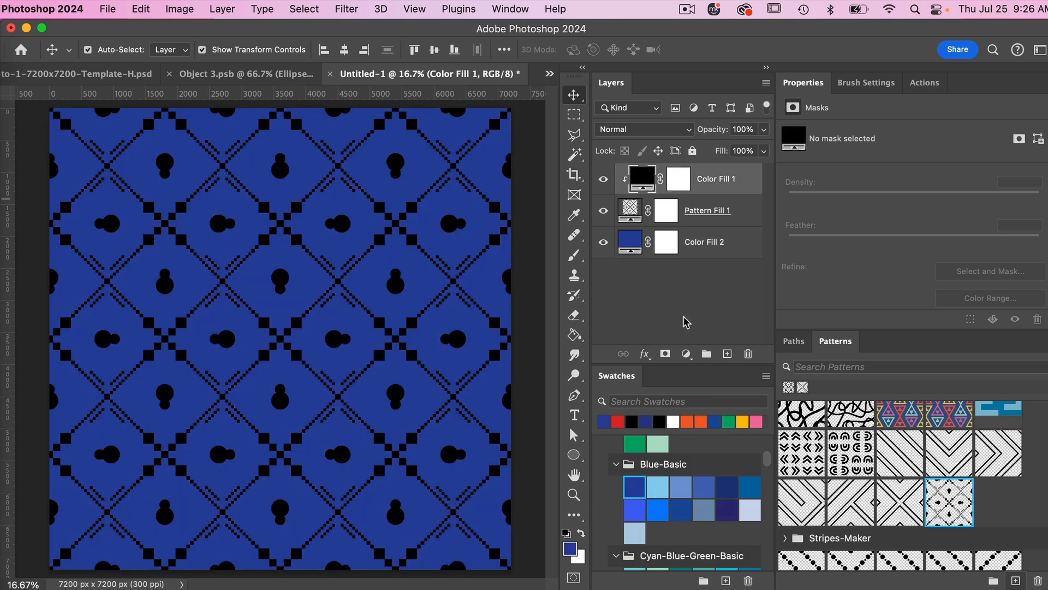
pyautogui.click(673, 420)
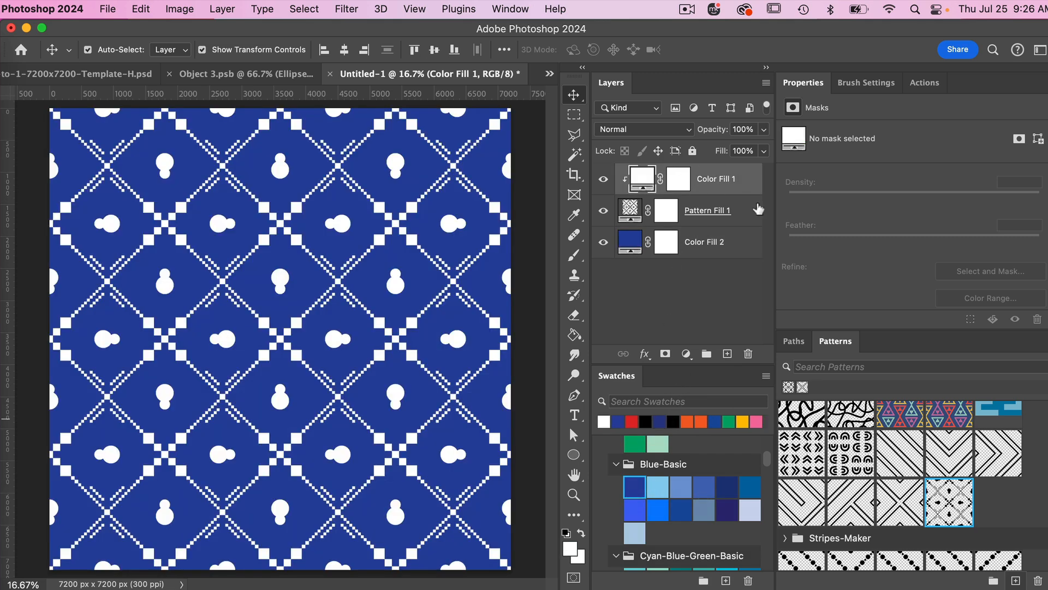
pyautogui.click(711, 210)
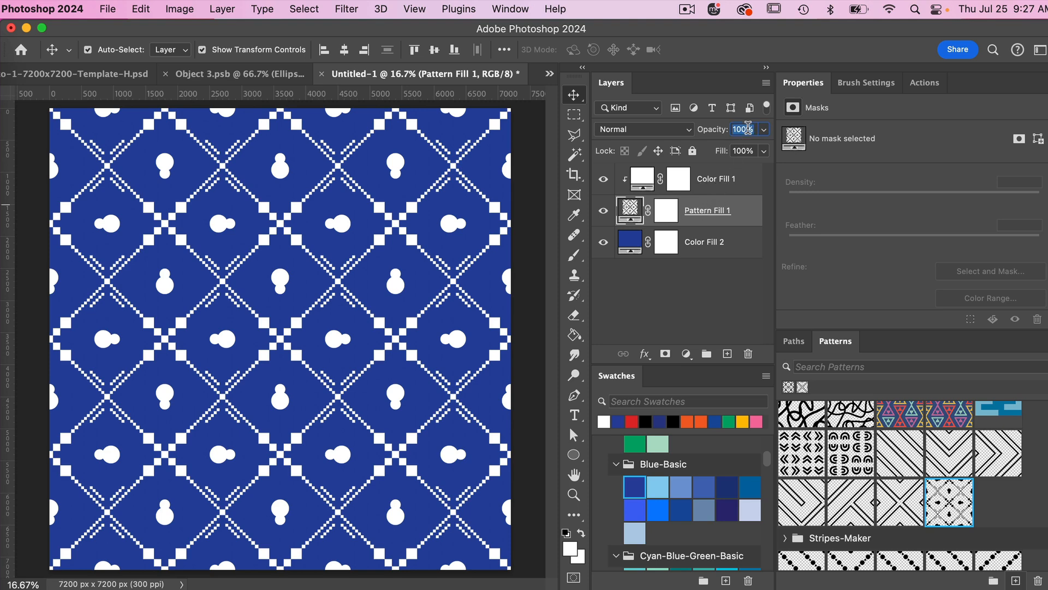
pyautogui.write('50')
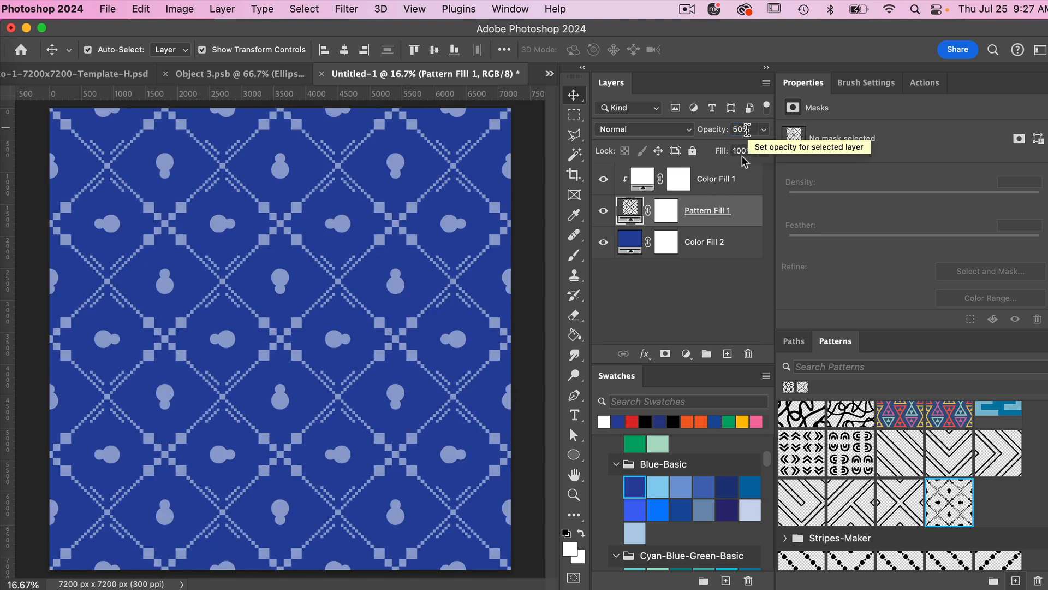
# - Try several Blue-Basic swatches on the background fill layer, ending with the dark teal swatch of the Cyan-Blue-Green-Basic group
pyautogui.click(705, 241)
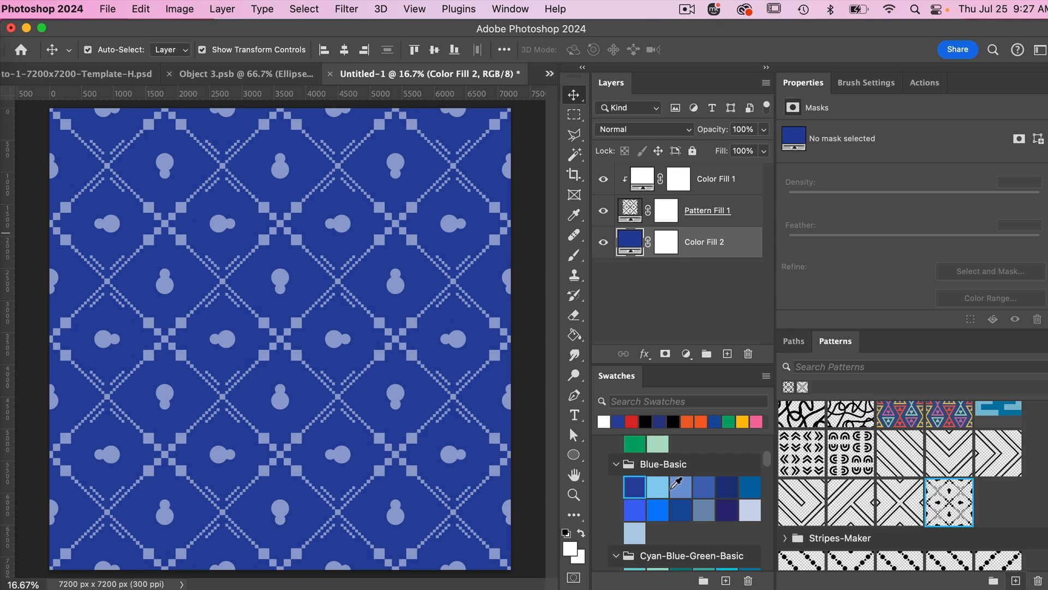
pyautogui.click(680, 487)
pyautogui.click(704, 486)
pyautogui.click(728, 486)
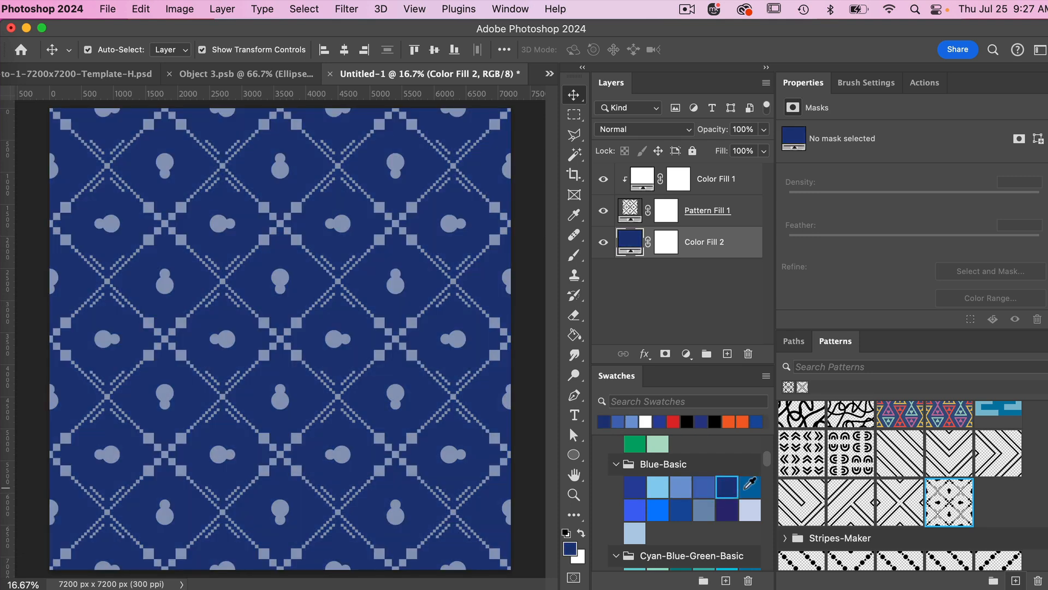
pyautogui.click(749, 485)
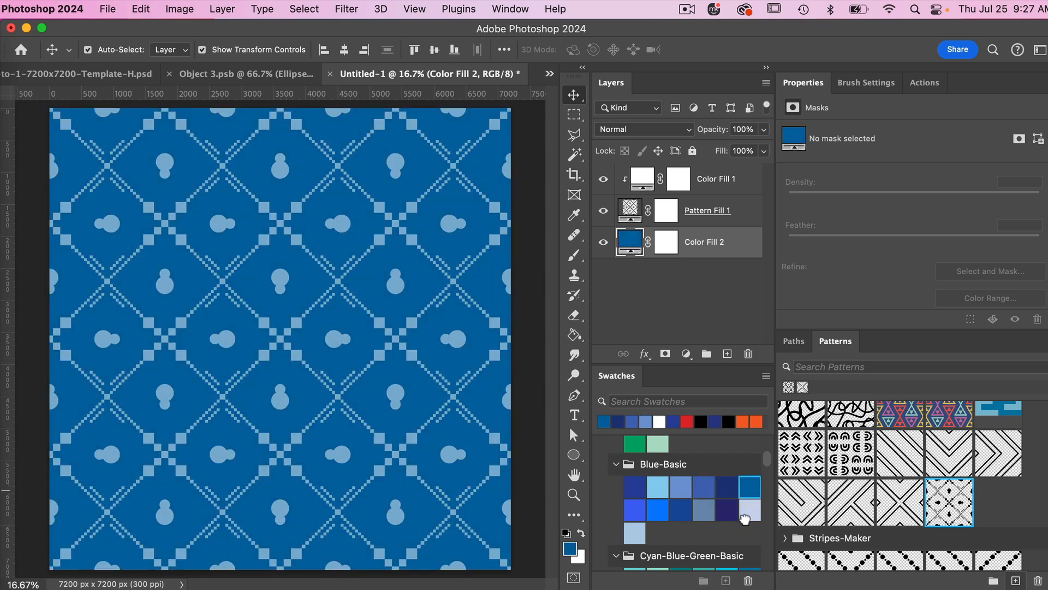
pyautogui.click(746, 516)
pyautogui.scroll(-4, 699, 508)
pyautogui.click(682, 486)
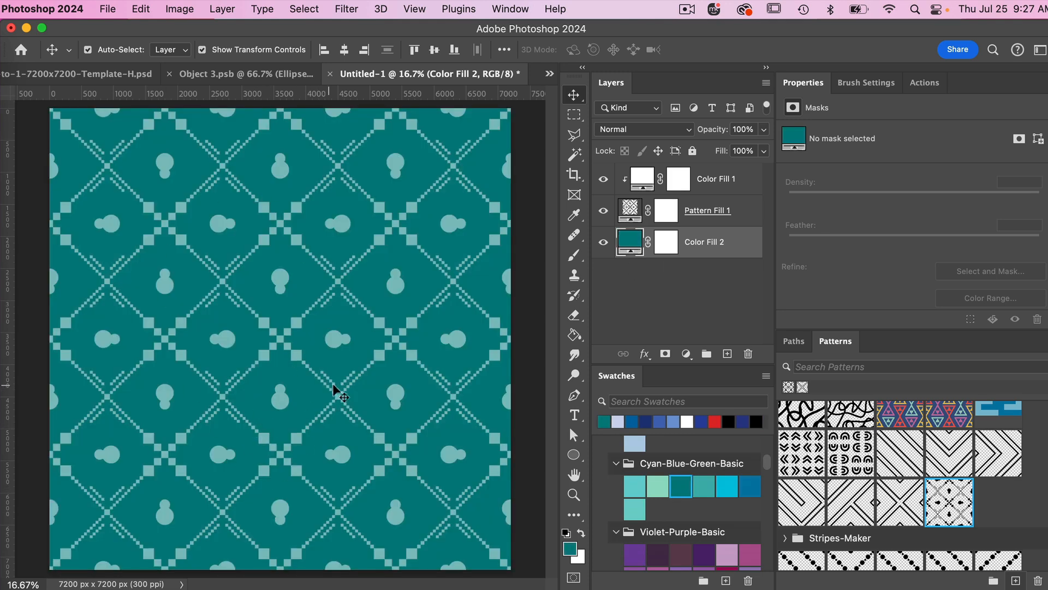
# - In Object 3.psb, hide the combined circle shape, show the Example layer, and save the smart object
pyautogui.click(222, 77)
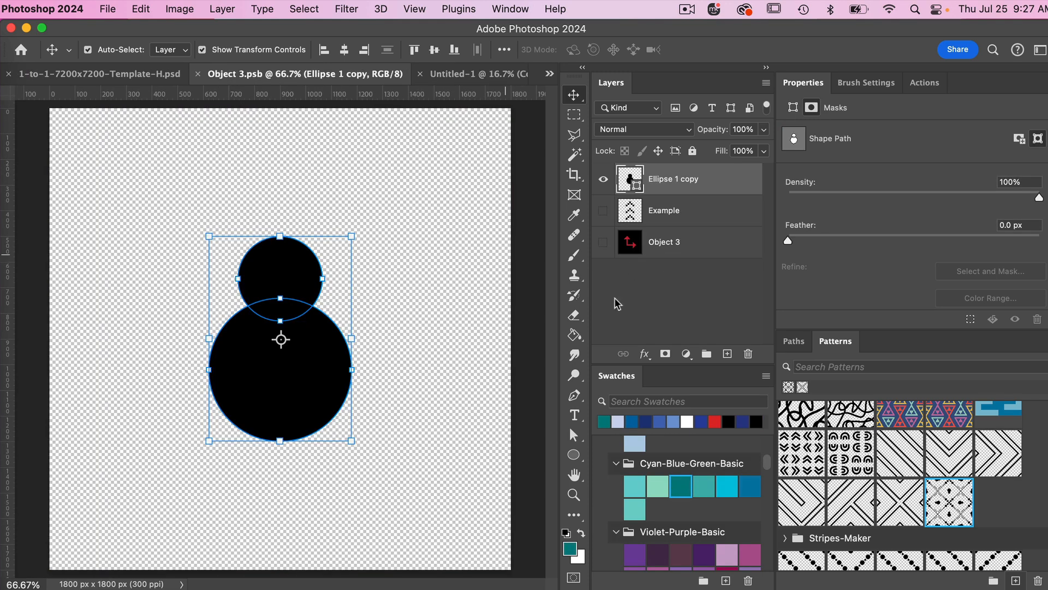
pyautogui.click(604, 180)
pyautogui.click(603, 211)
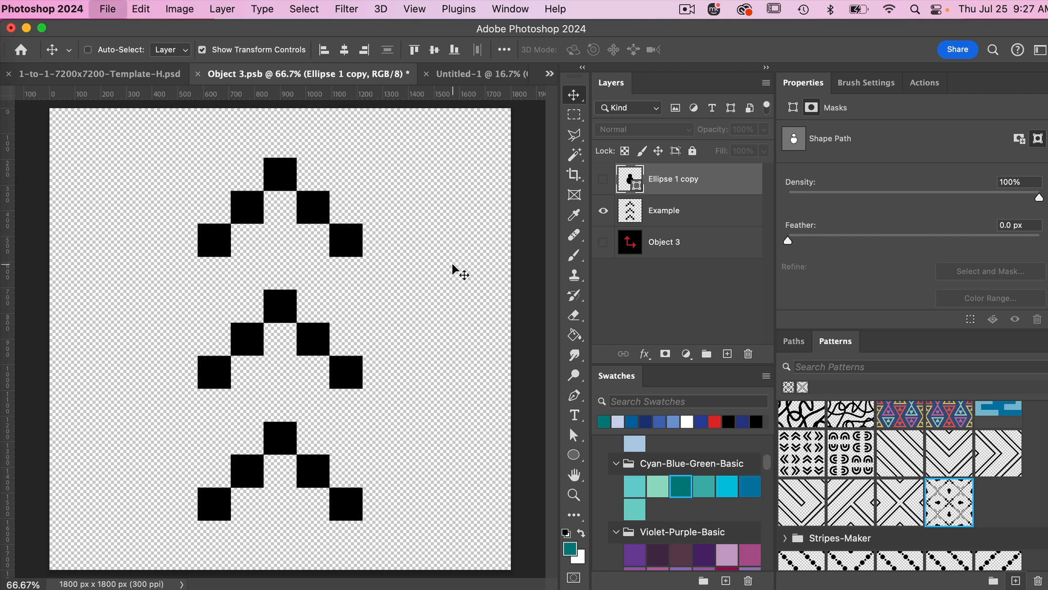
pyautogui.press('super+s')
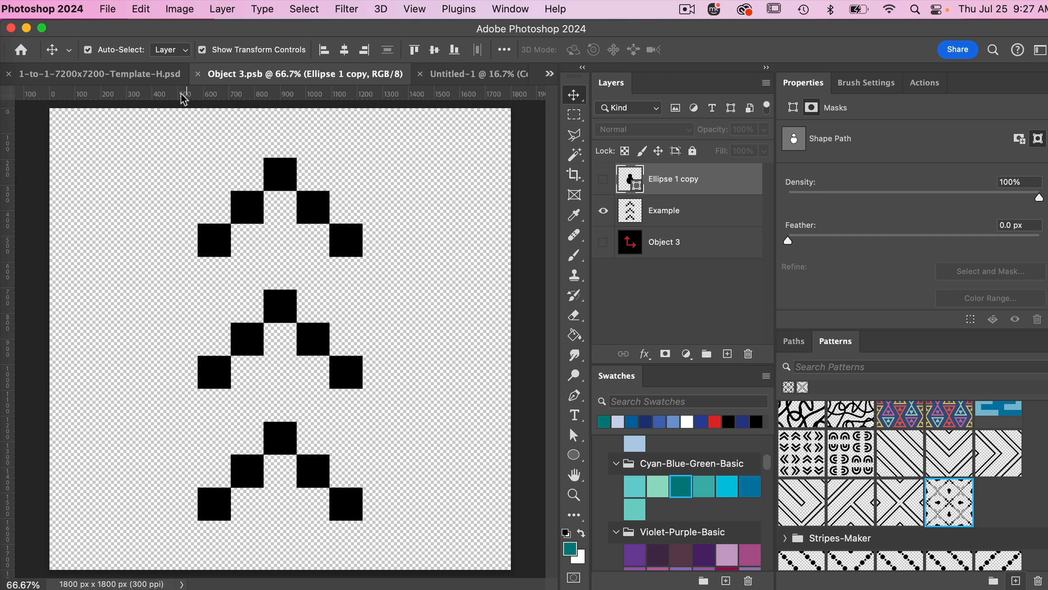
# - Define the template document's updated arrow design as another new pattern
pyautogui.click(158, 76)
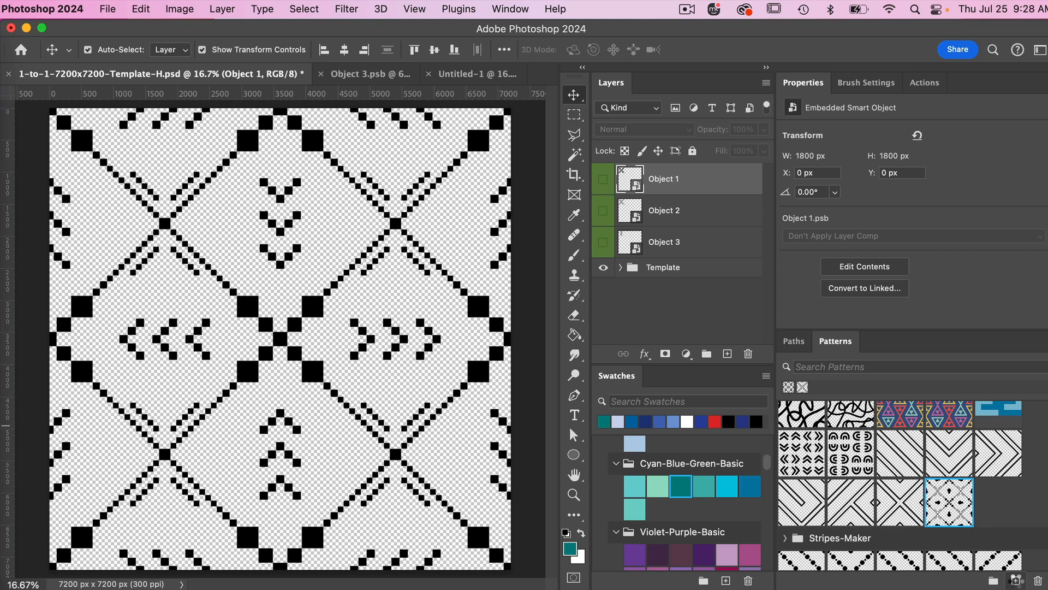
pyautogui.click(1014, 579)
pyautogui.click(525, 380)
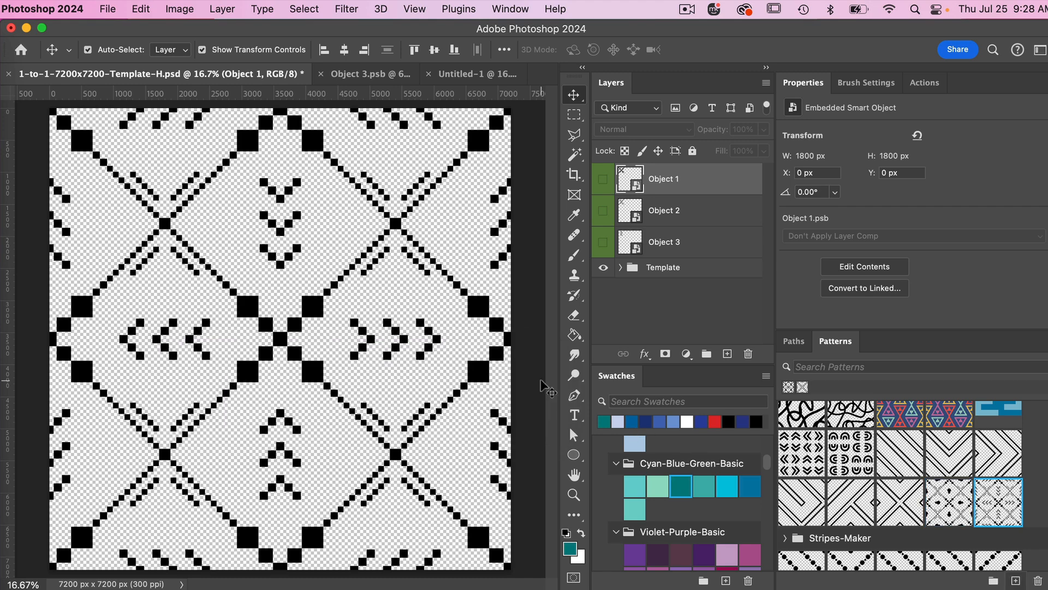
# - Replace the pattern of the pattern fill layer in Untitled-1 with the newly defined arrow pattern
pyautogui.click(462, 75)
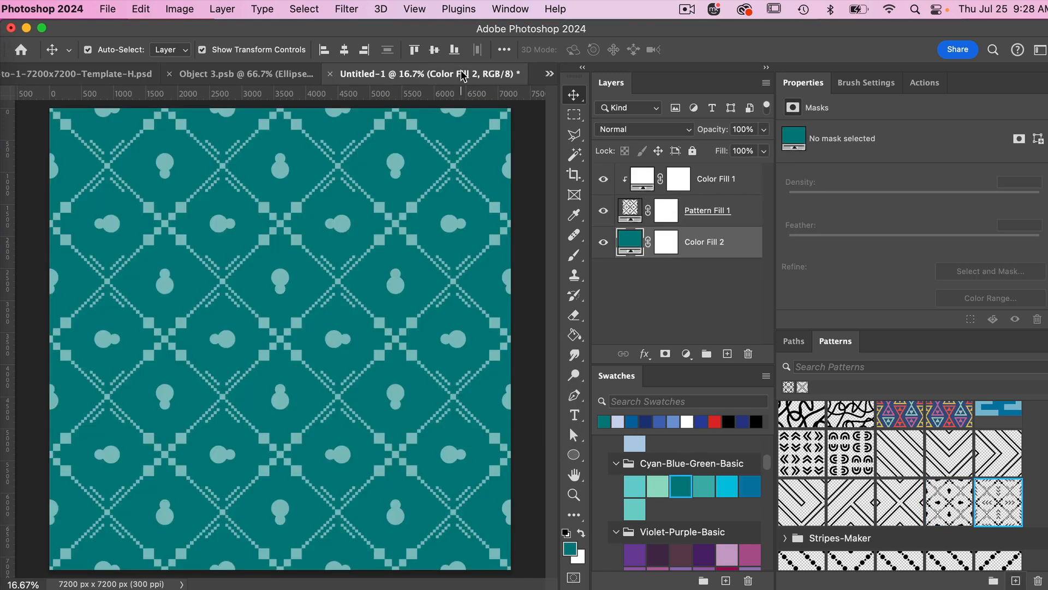
pyautogui.click(712, 210)
pyautogui.click(998, 502)
# - Try Pink-Basic swatches on the background fill layer, settle on the light coral pink, and return to the template document
pyautogui.click(712, 241)
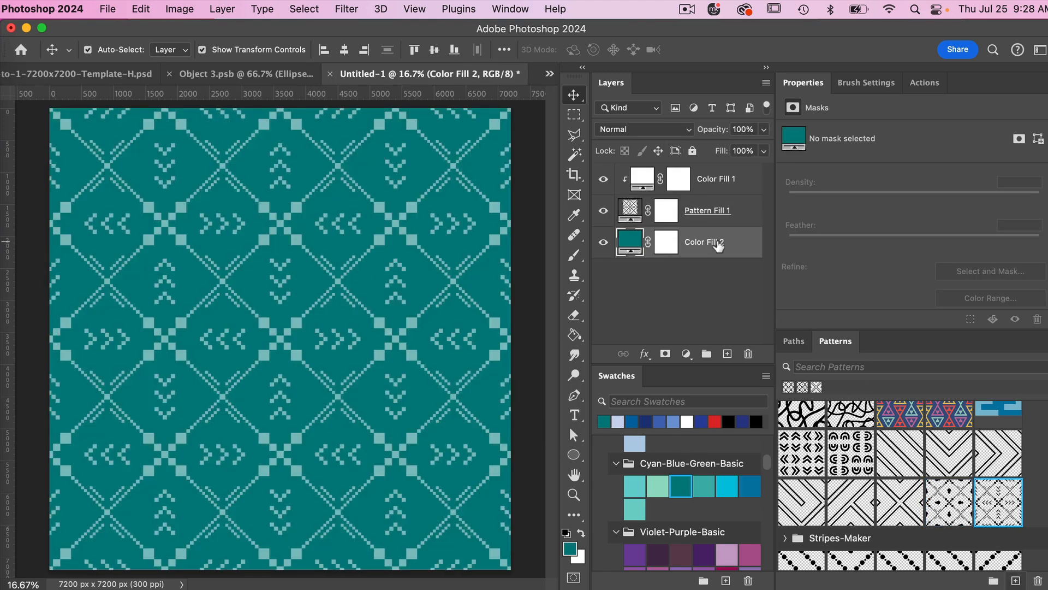
pyautogui.scroll(-2, 712, 525)
pyautogui.scroll(-3, 713, 525)
pyautogui.click(680, 536)
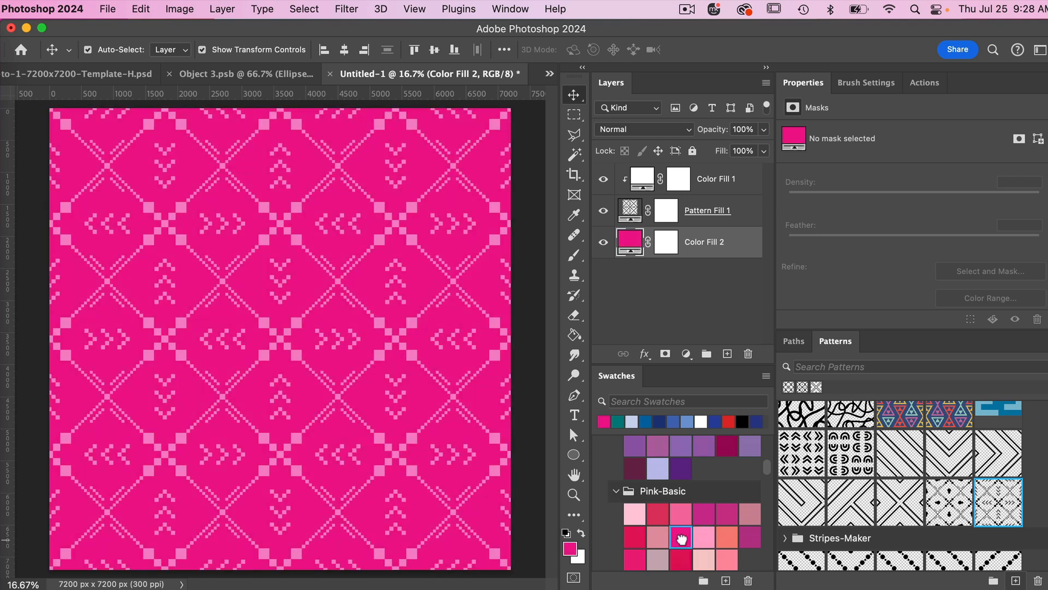
pyautogui.click(713, 518)
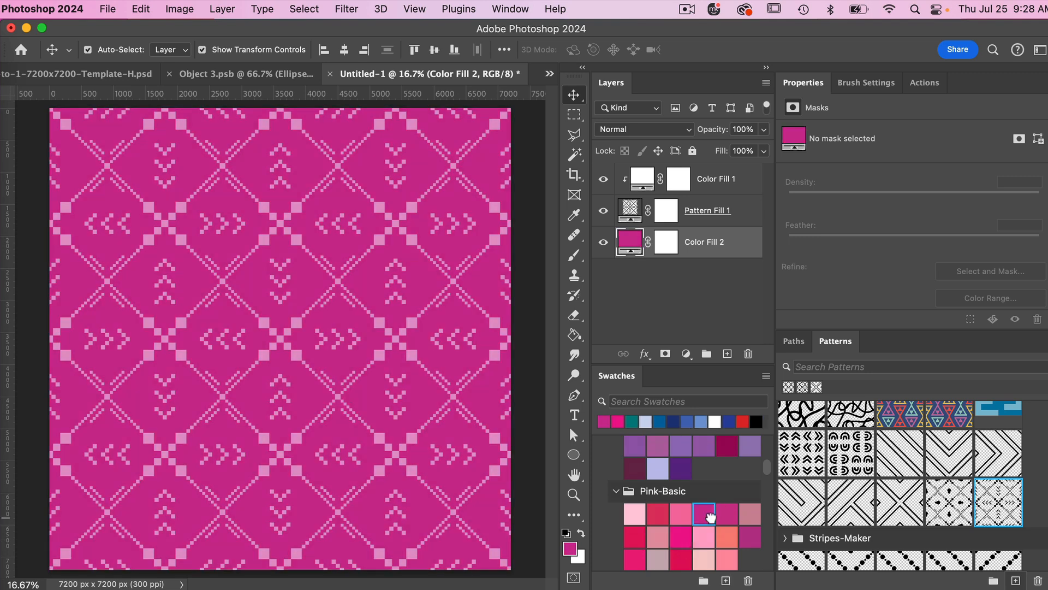
pyautogui.click(727, 562)
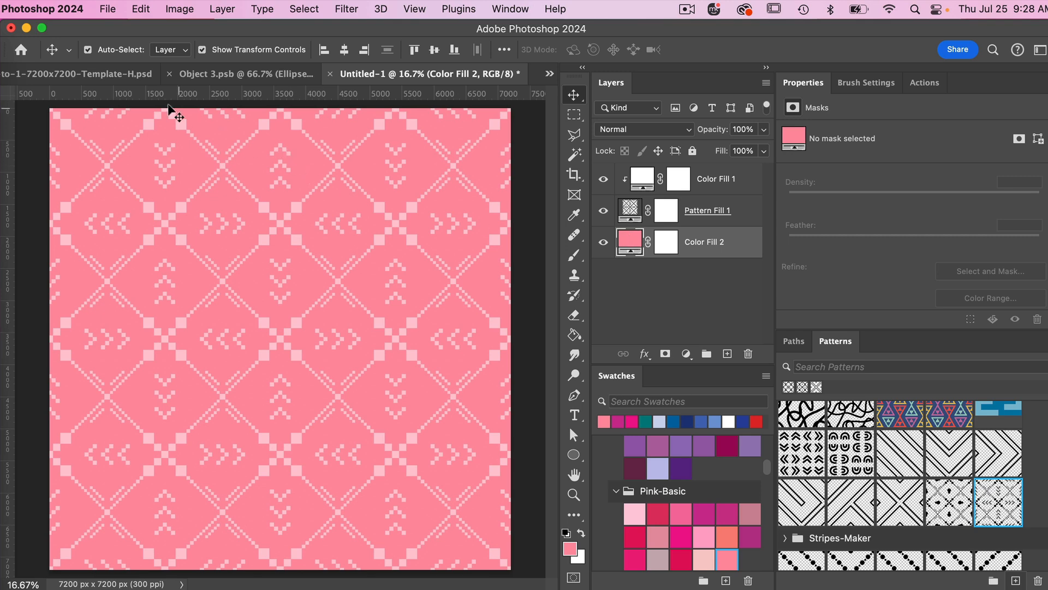
pyautogui.click(131, 75)
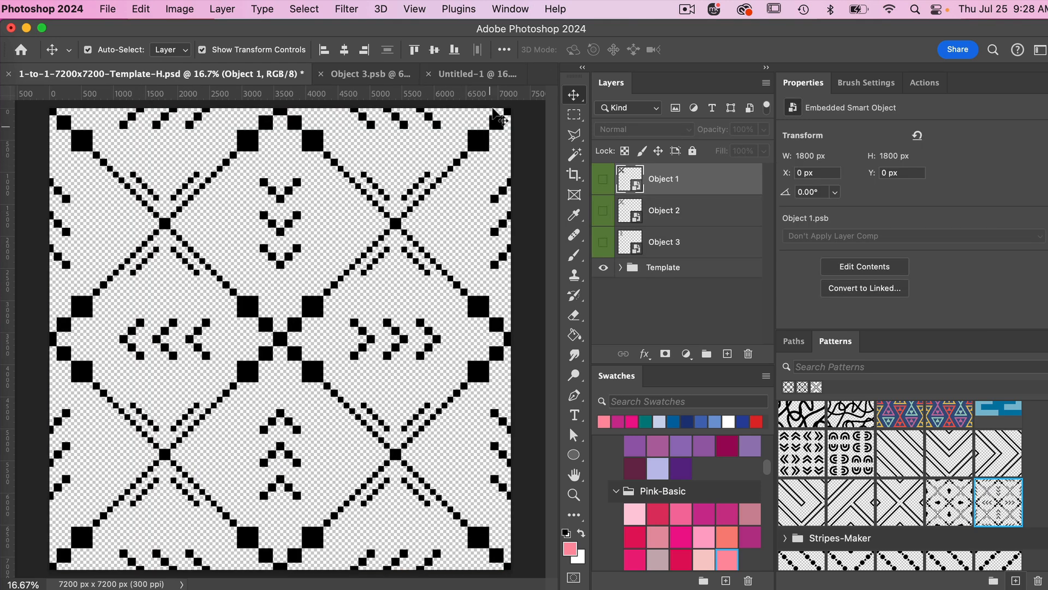